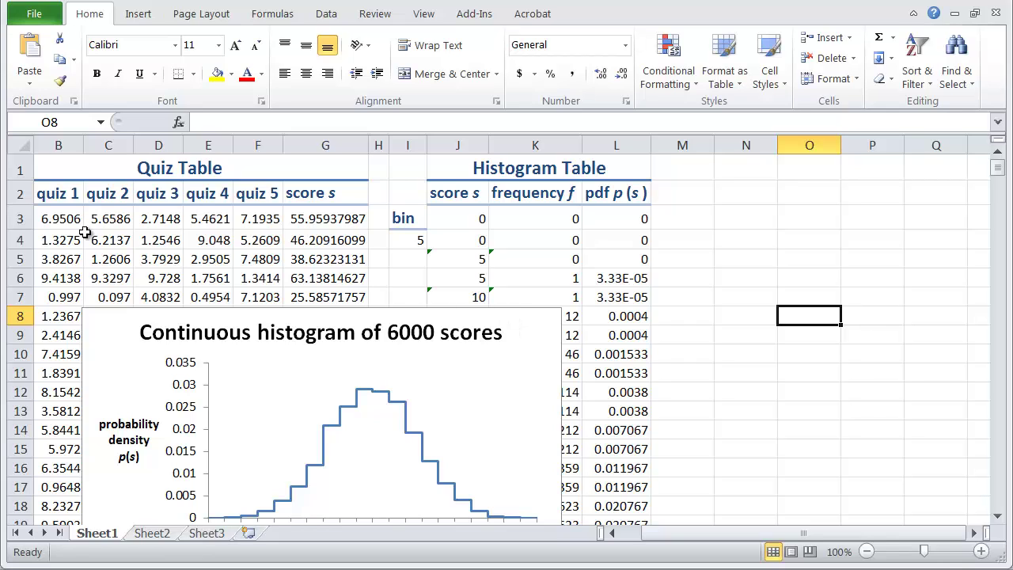
Step: Delete the histogram chart and clear all the quiz score data
click(104, 319)
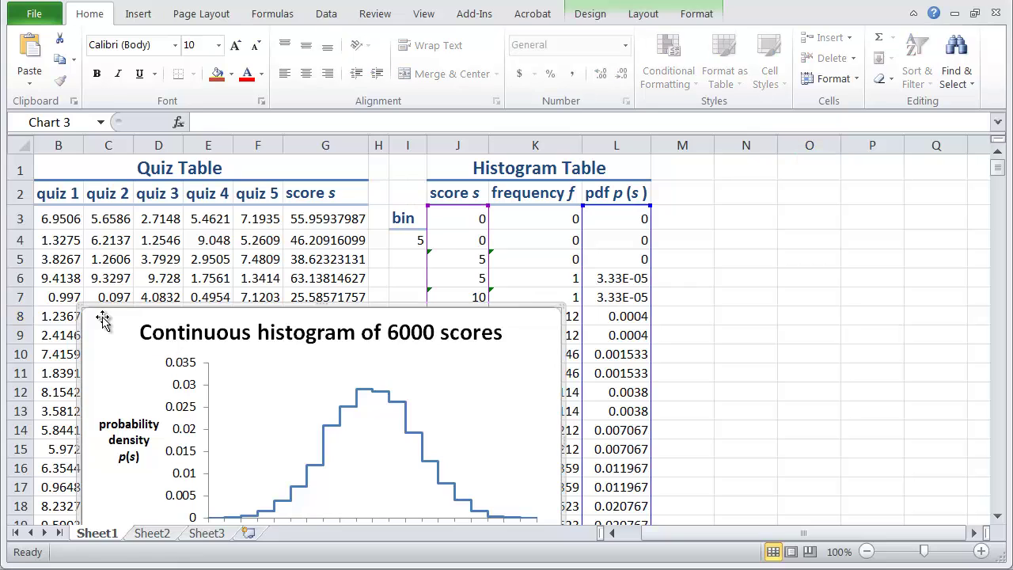
key(Delete)
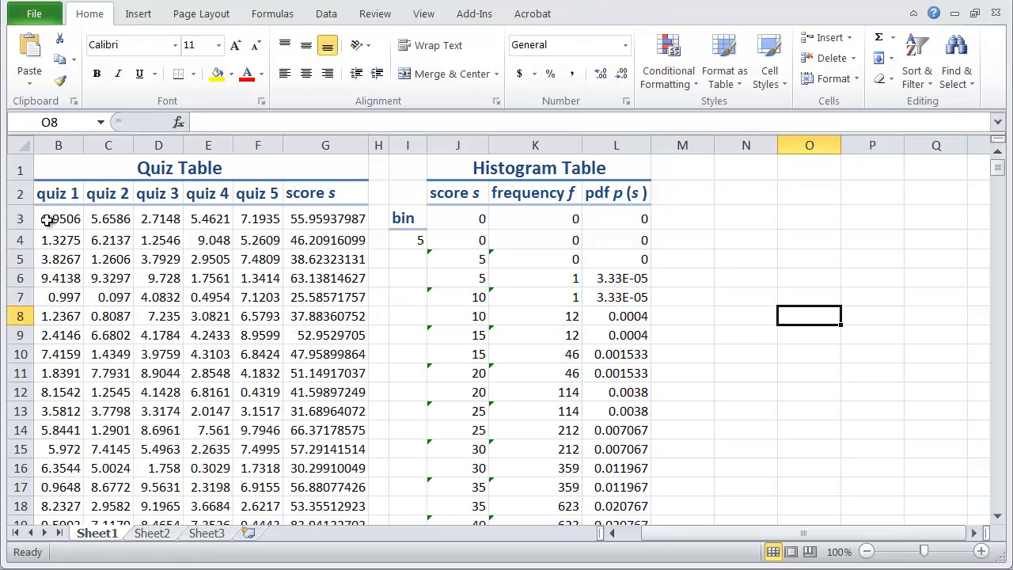
drag(48, 220, 336, 566)
key(Delete)
scroll(133, 170, up, 14)
click(133, 170)
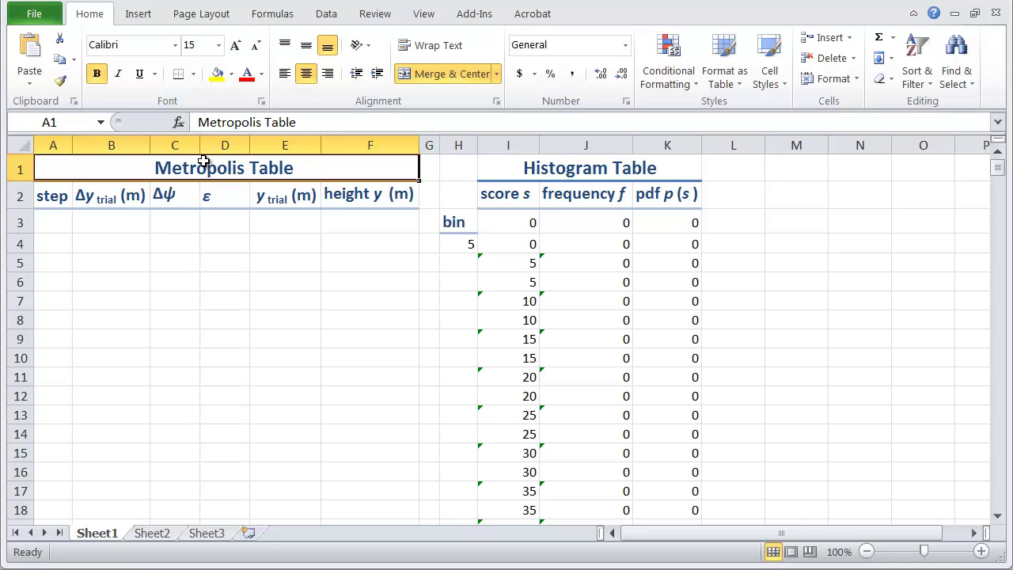
Step: Insert two blank columns before the tables and paste the Parameters table into column A
click(62, 145)
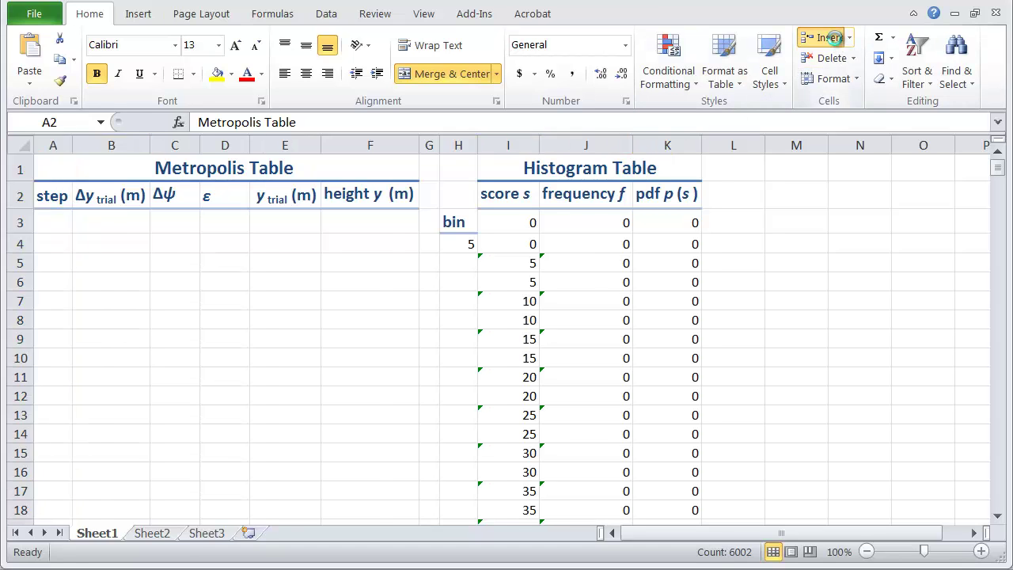
click(837, 42)
click(837, 42)
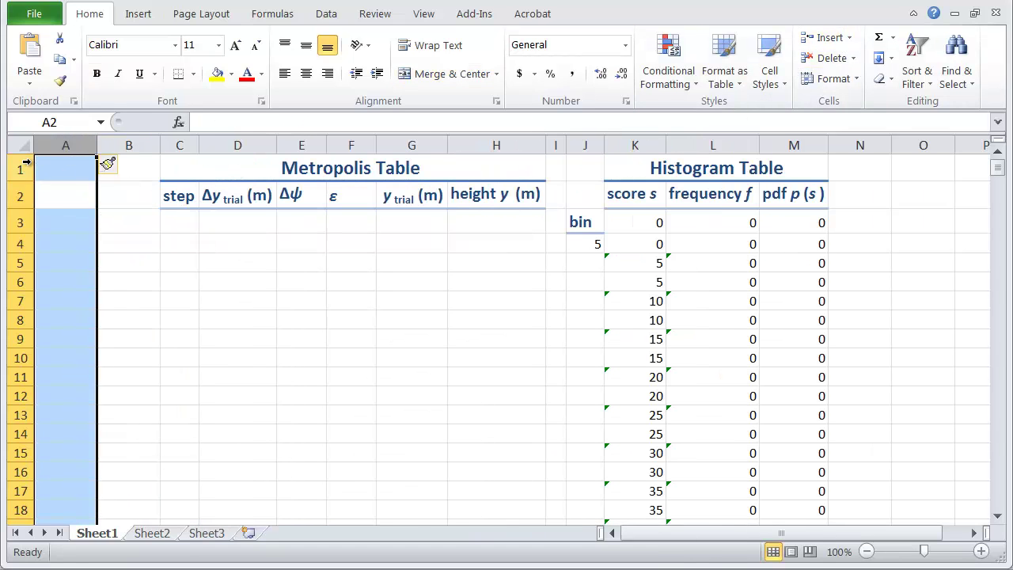
click(61, 169)
click(103, 143)
text(Parameters stepsize s (m) 5000 g (N/kg) 9.81 m (N2) (kg) 4.6496E-26 k B (J·K-1) 1.38066E-23 T room (K) 295 μ (m) 8929.446353)
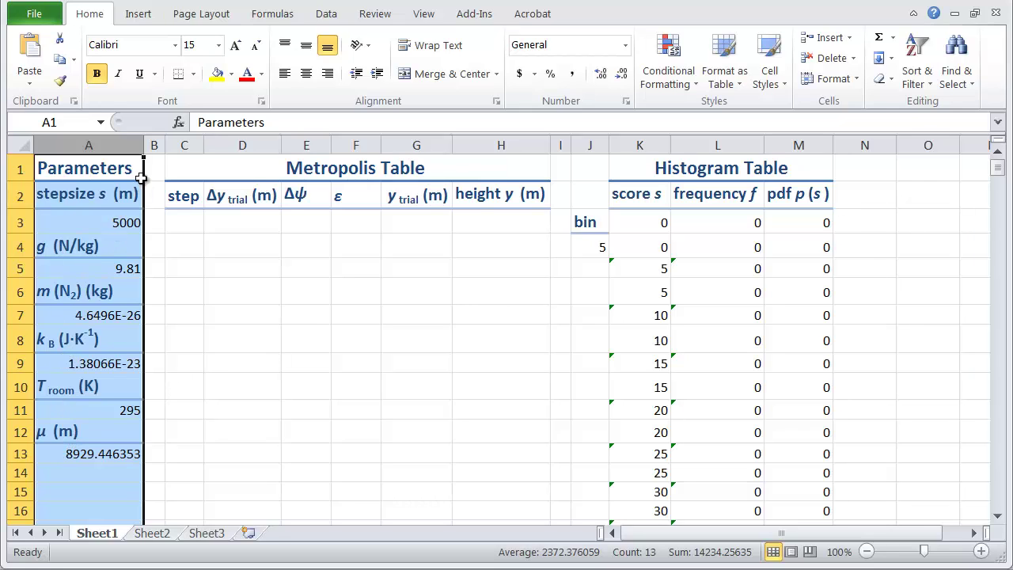
click(153, 141)
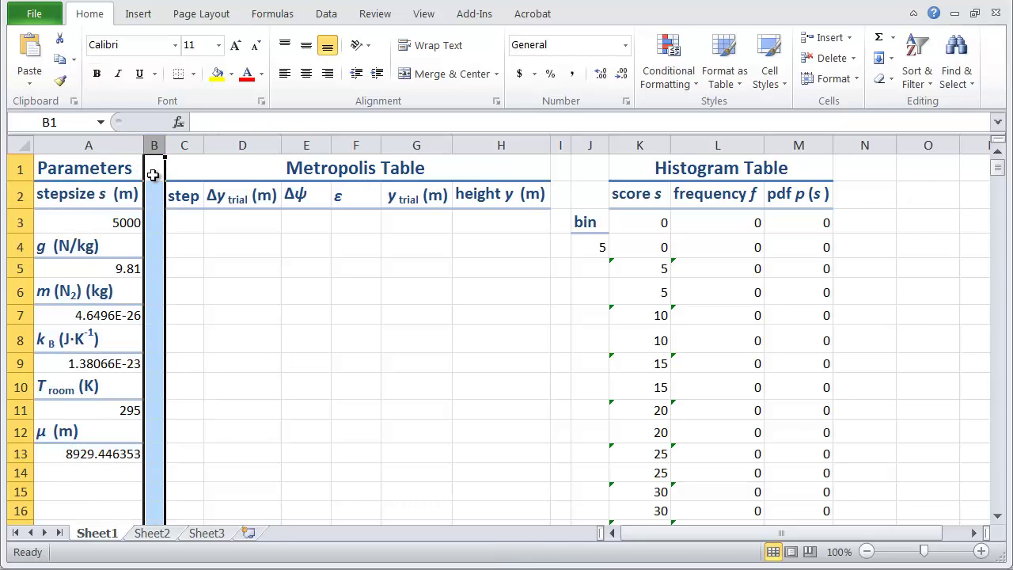
click(75, 474)
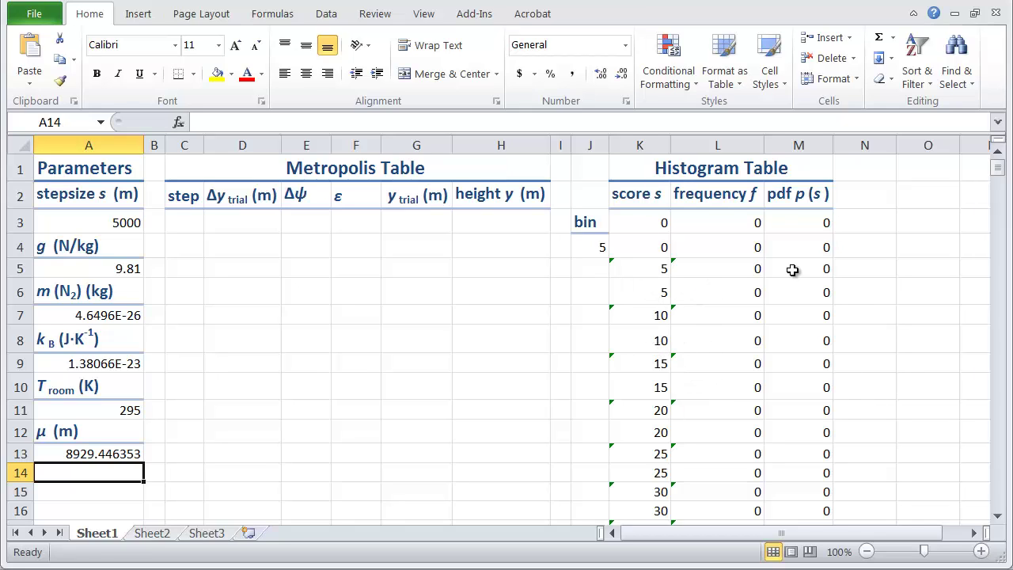
Step: Check the L4 and L5 frequency formulas, then clear histogram rows K6:O49
click(736, 247)
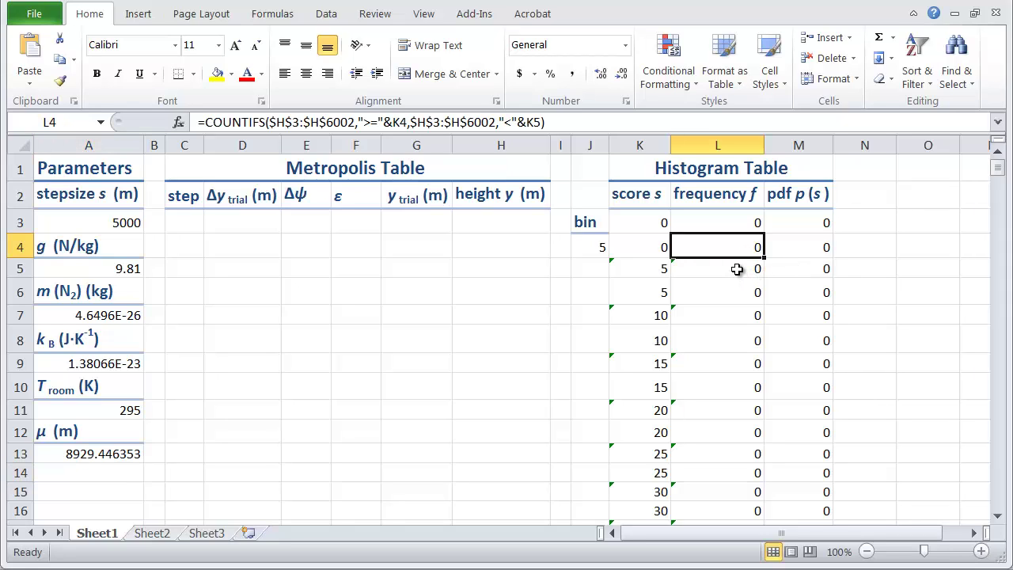
click(737, 269)
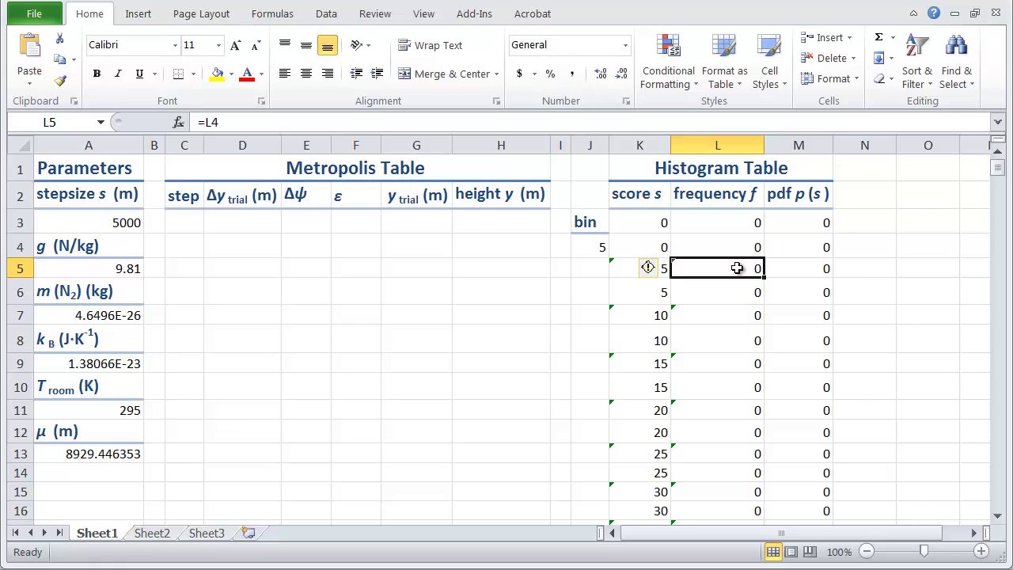
drag(659, 292, 958, 510)
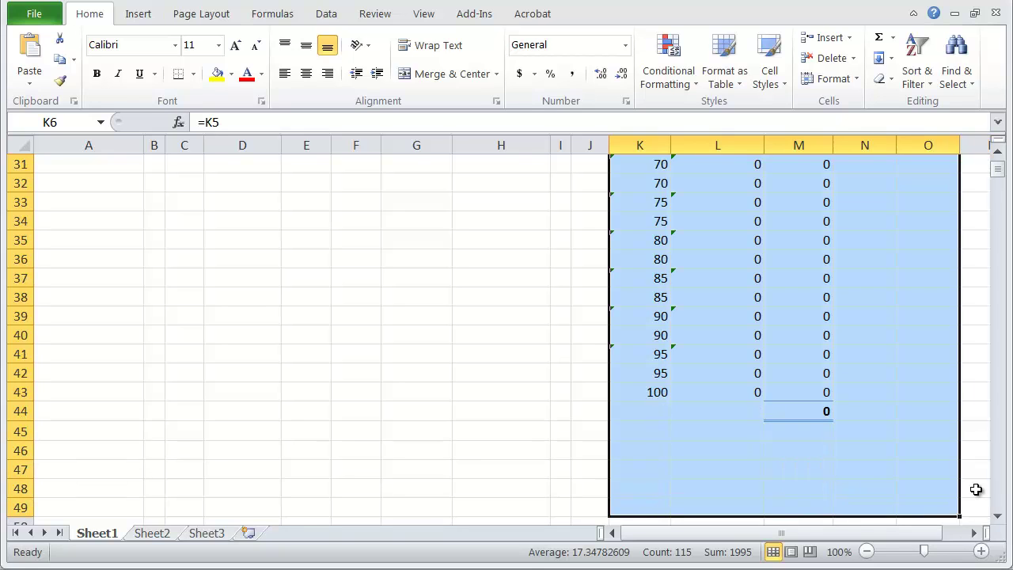
key(Delete)
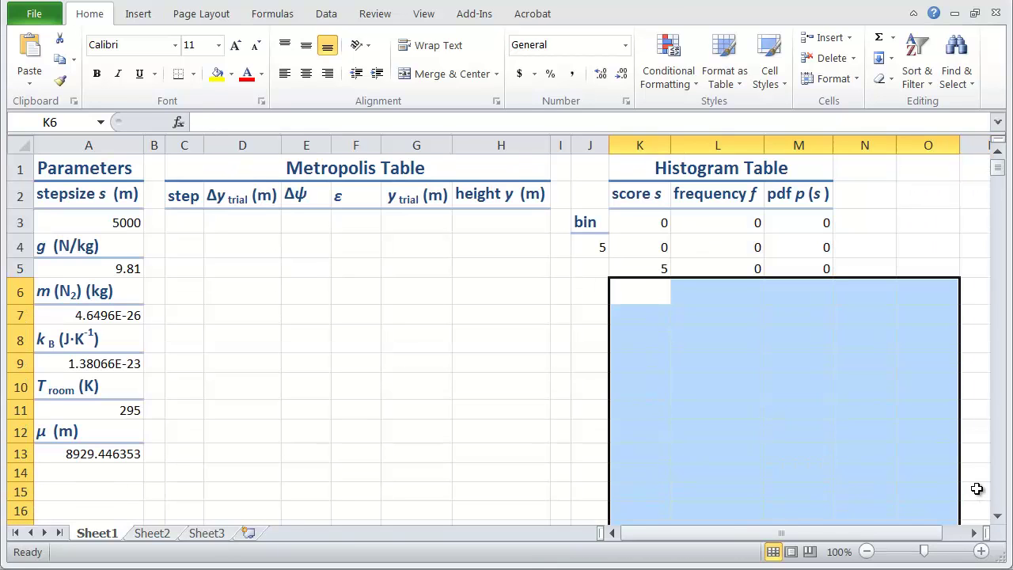
Step: Replace the score s header in K2 with 'height y (m)' and autofit column K
click(656, 195)
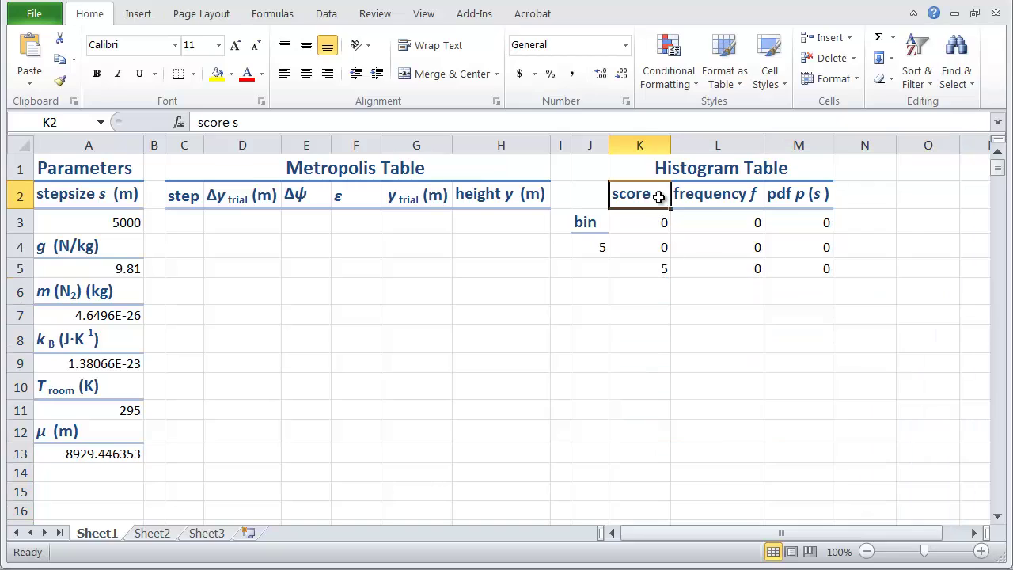
click(515, 192)
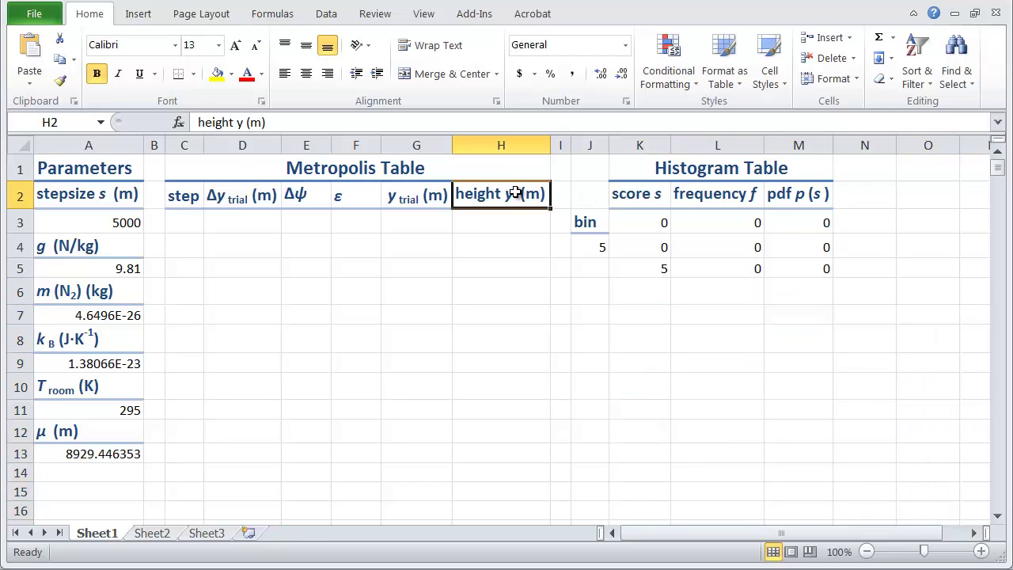
key(ctrl+c)
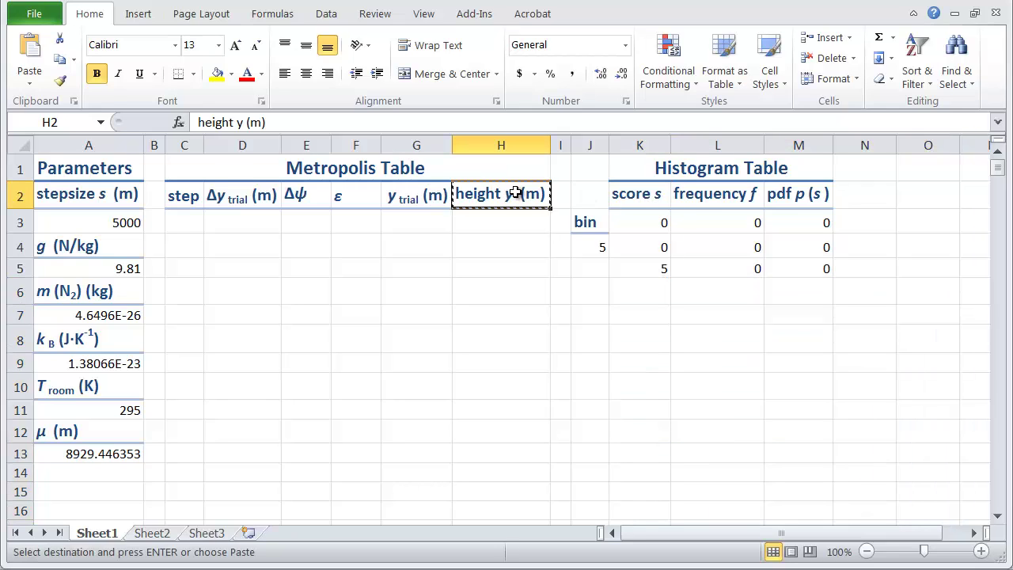
click(645, 195)
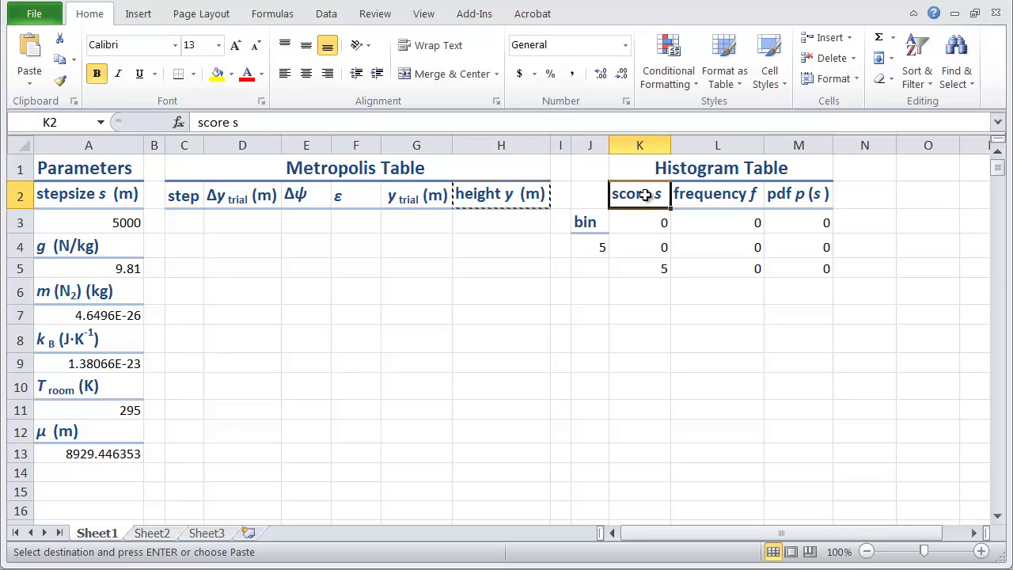
key(ctrl+v)
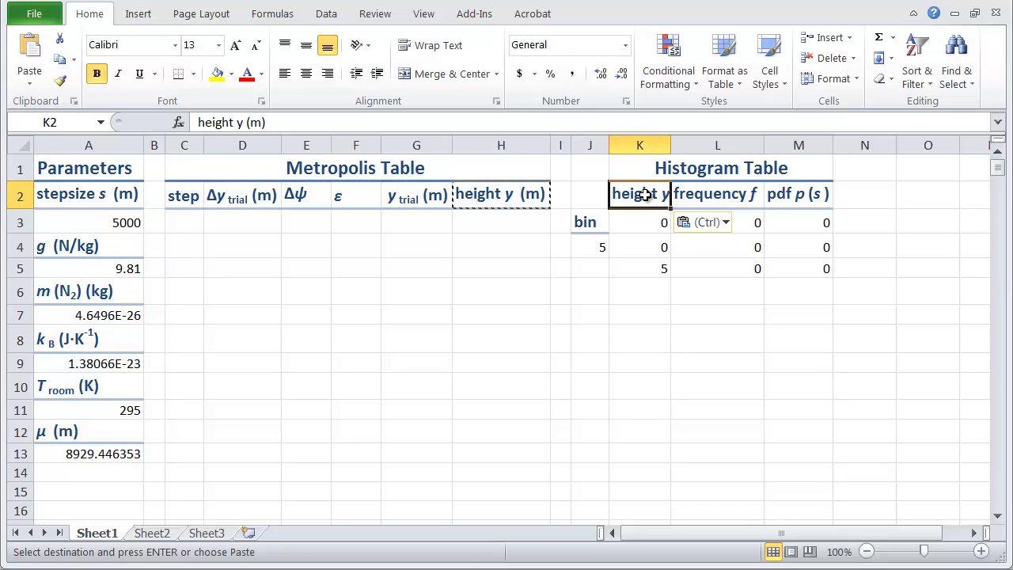
double_click(672, 144)
Step: Rename the pdf p(s) header to 'pdf p(y)'
click(847, 195)
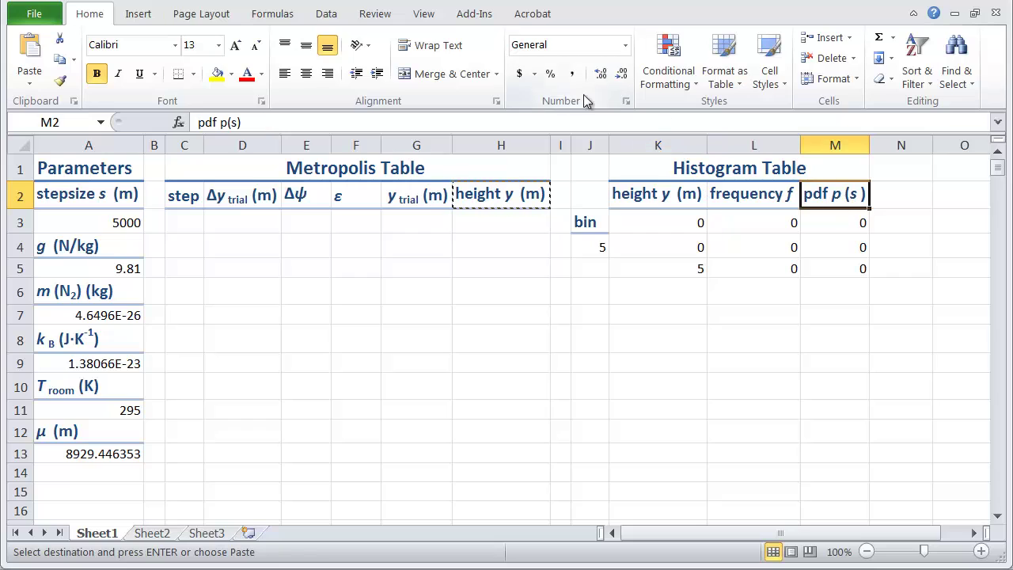
click(240, 122)
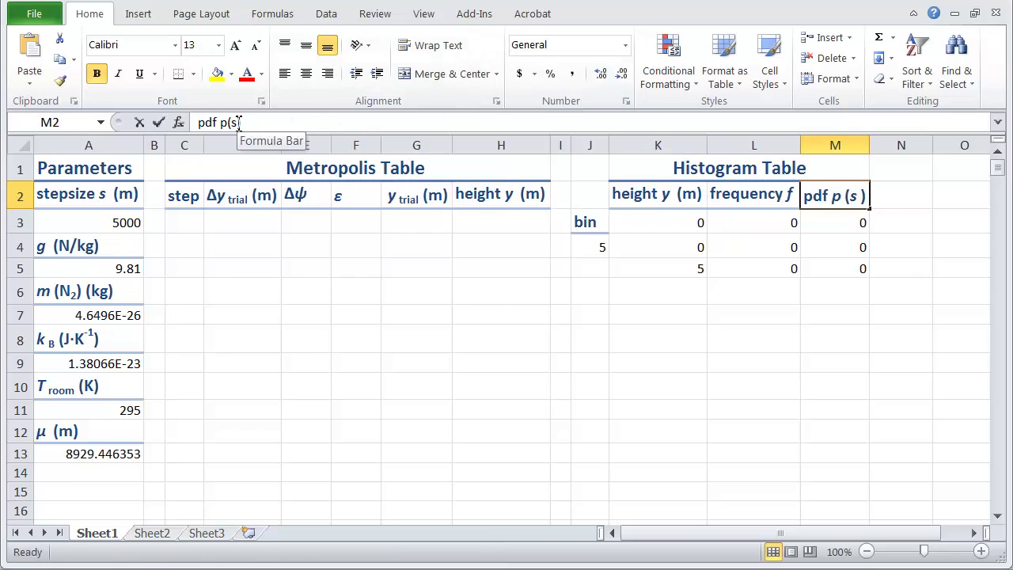
text(y)
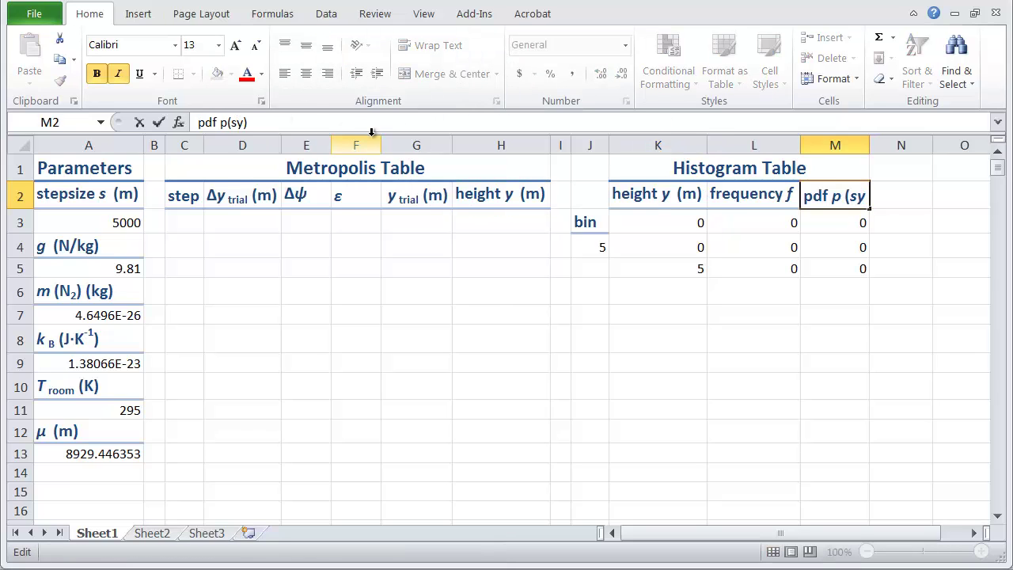
key(BackSpace)
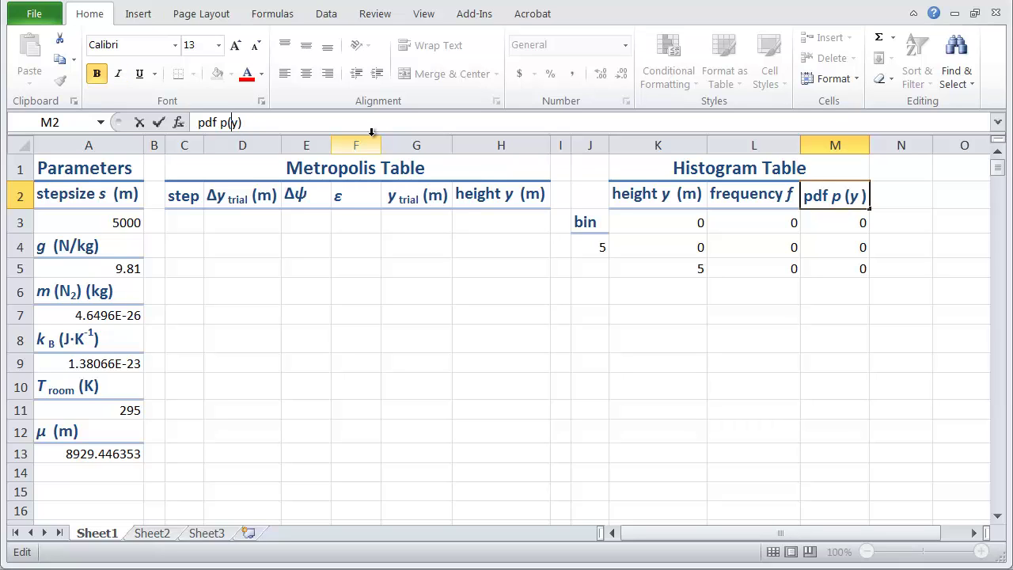
key(Return)
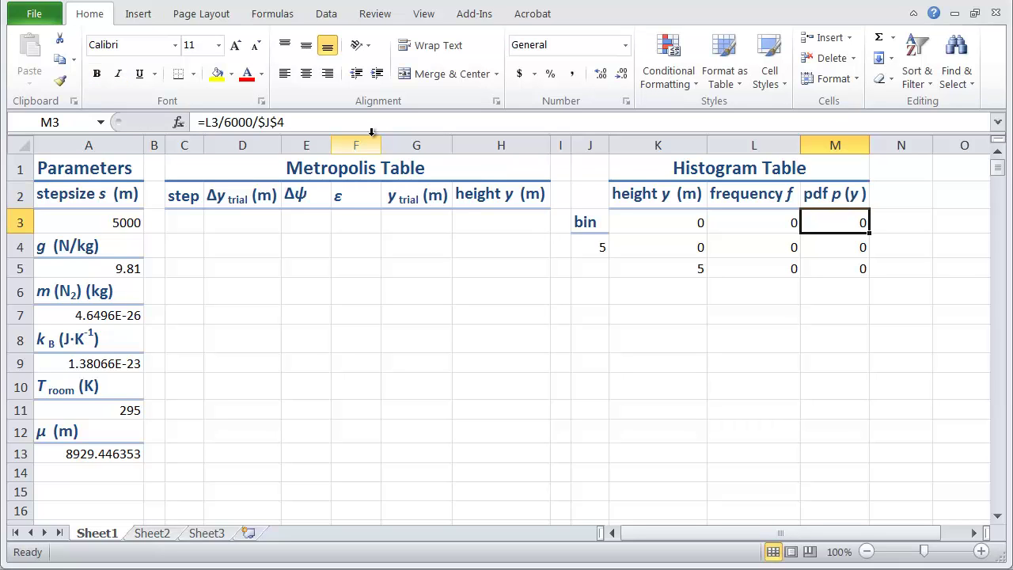
click(192, 219)
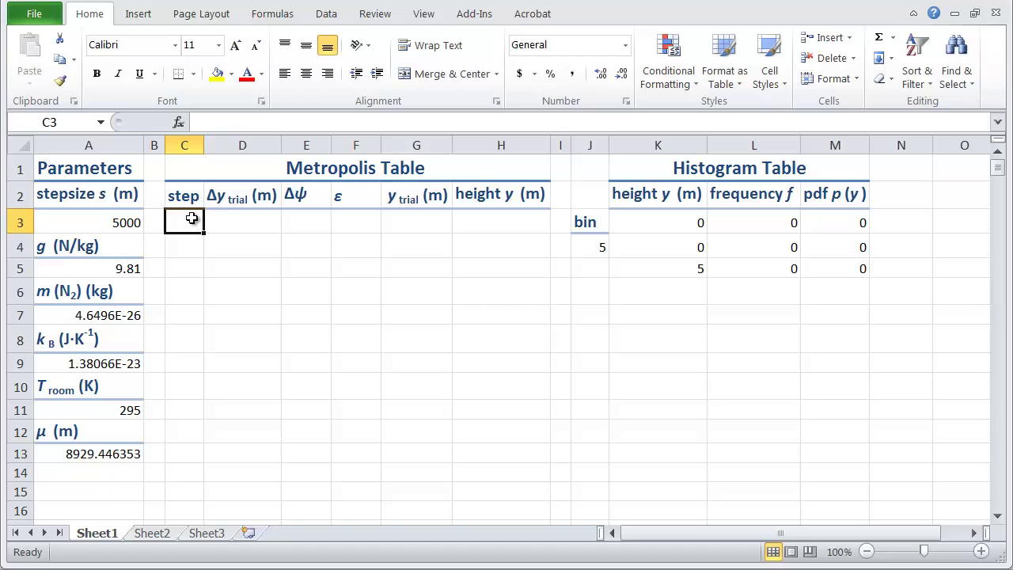
Step: Enter step 0 in C3 and starting height =$A$3 in H3
text(0)
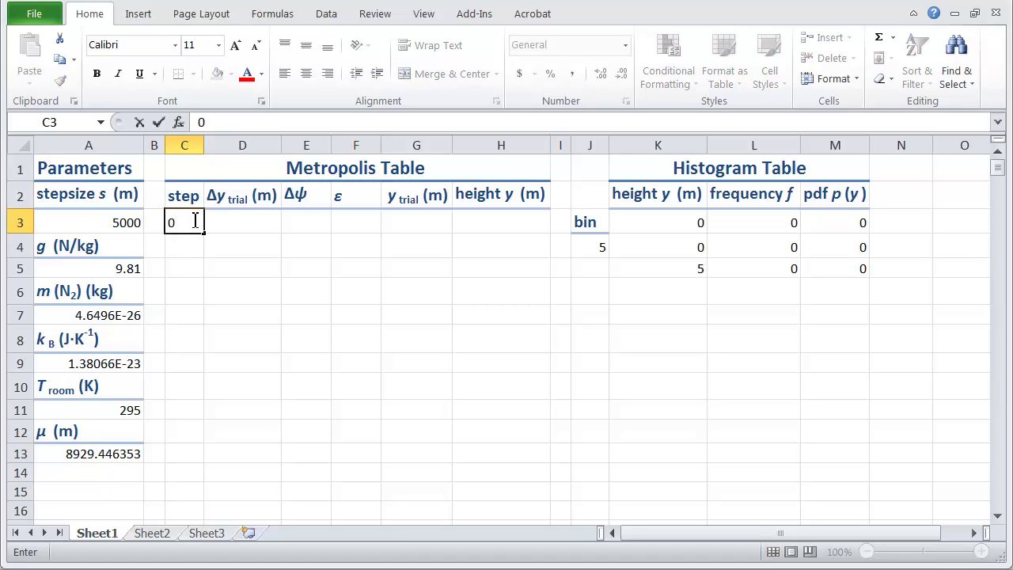
click(505, 222)
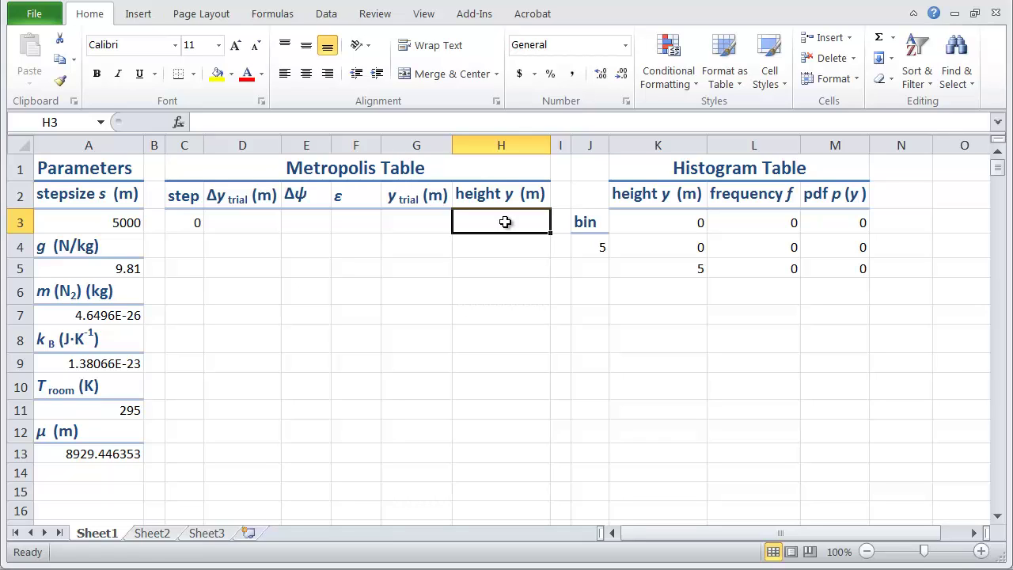
text(=)
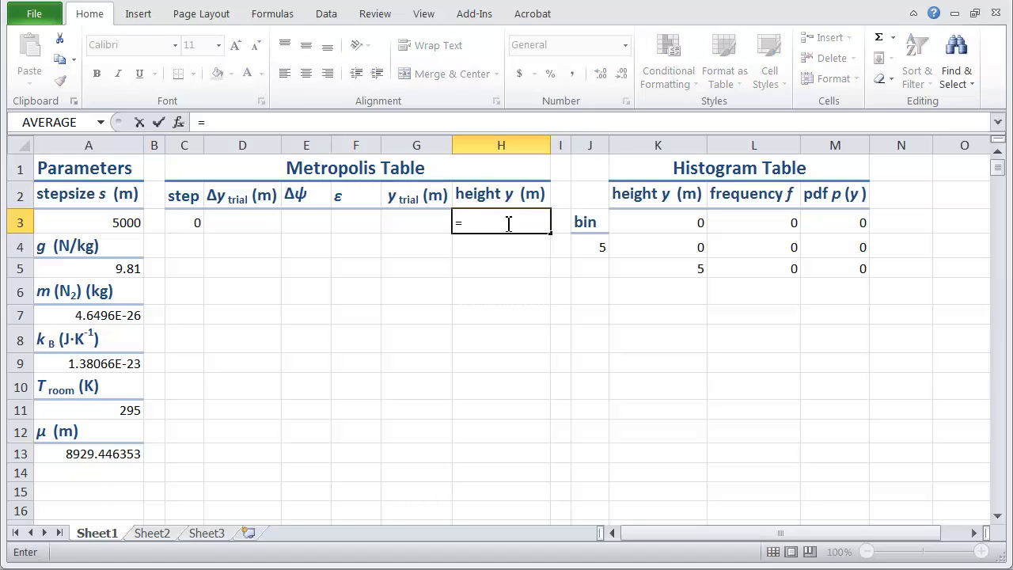
click(118, 223)
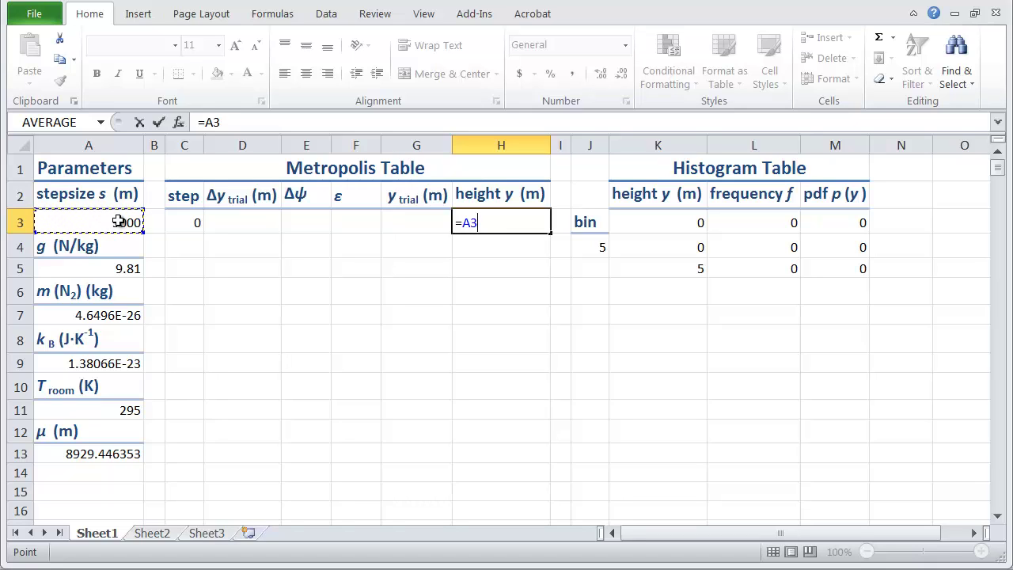
key(F4)
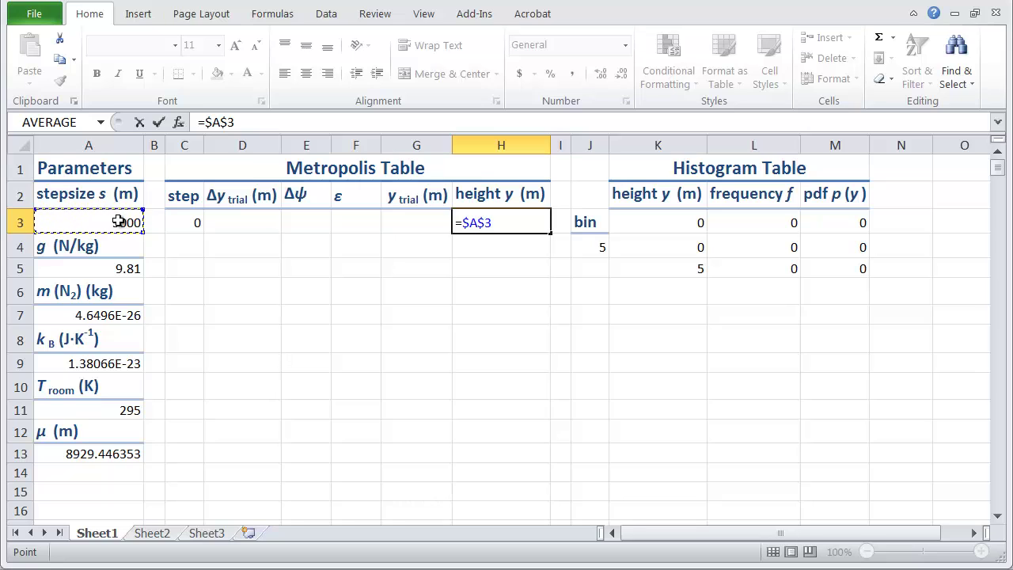
key(Return)
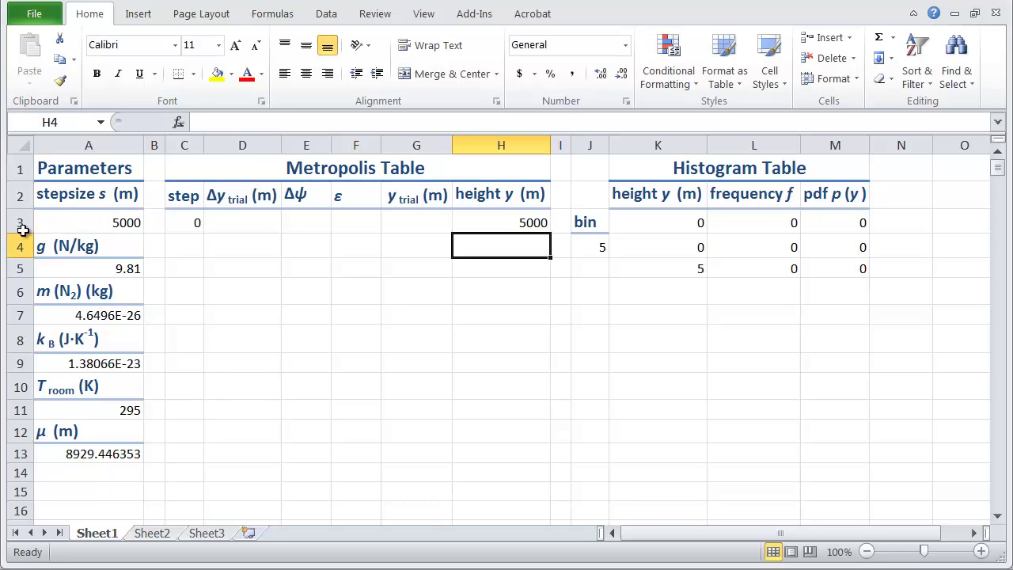
Step: Enter step 1 in C4 as =C3+1
click(191, 246)
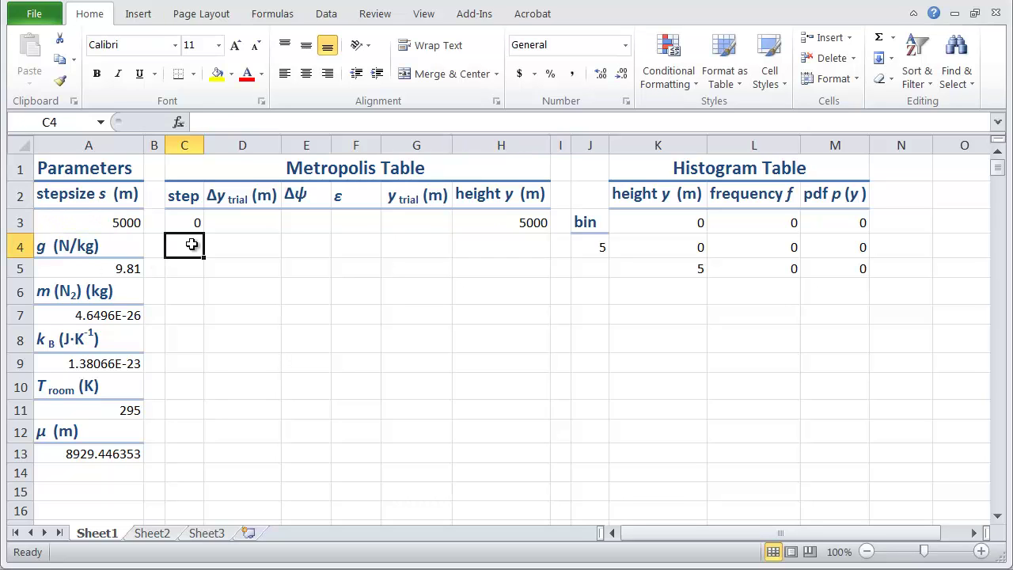
text(=)
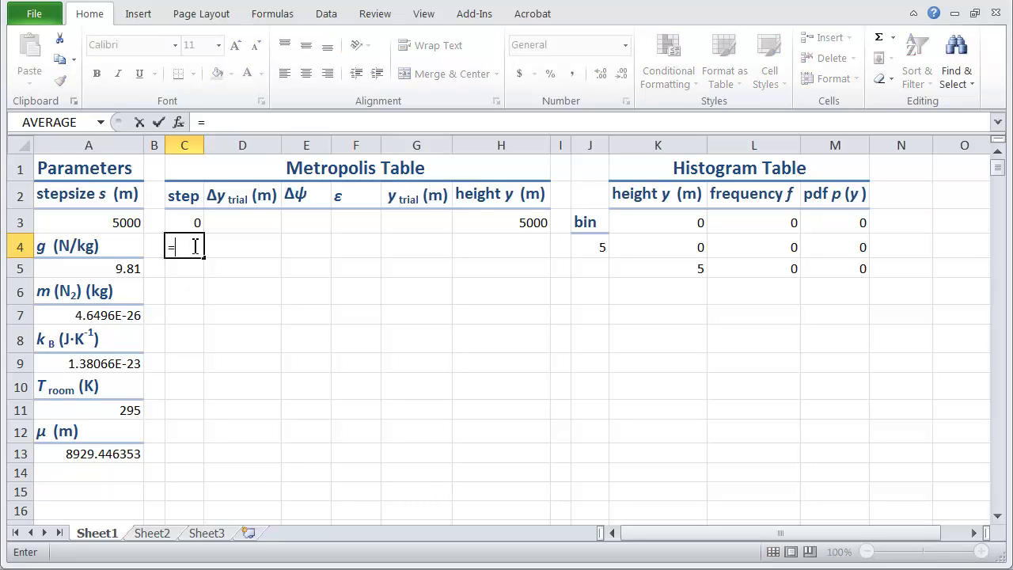
click(188, 225)
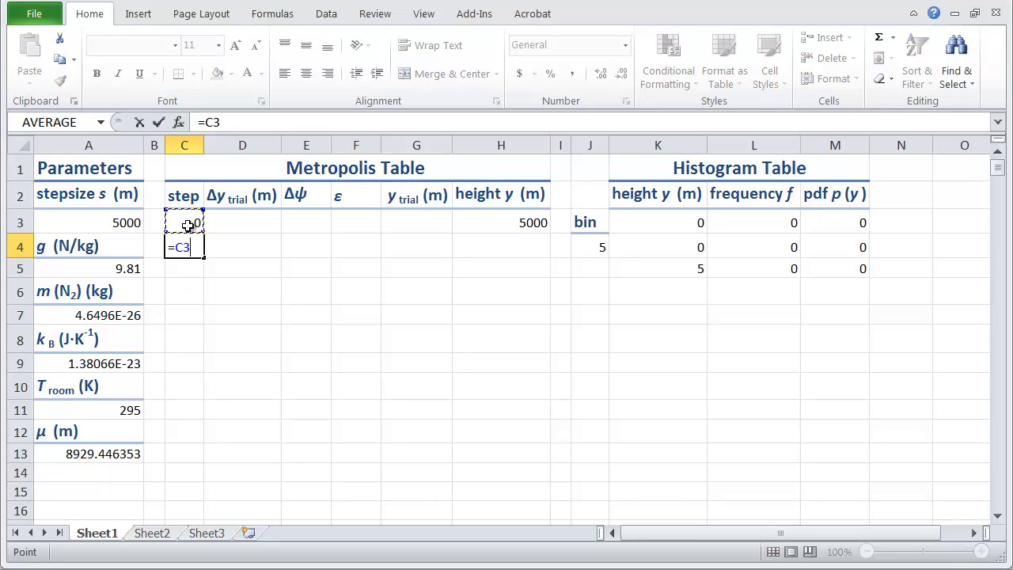
text(+1)
key(Return)
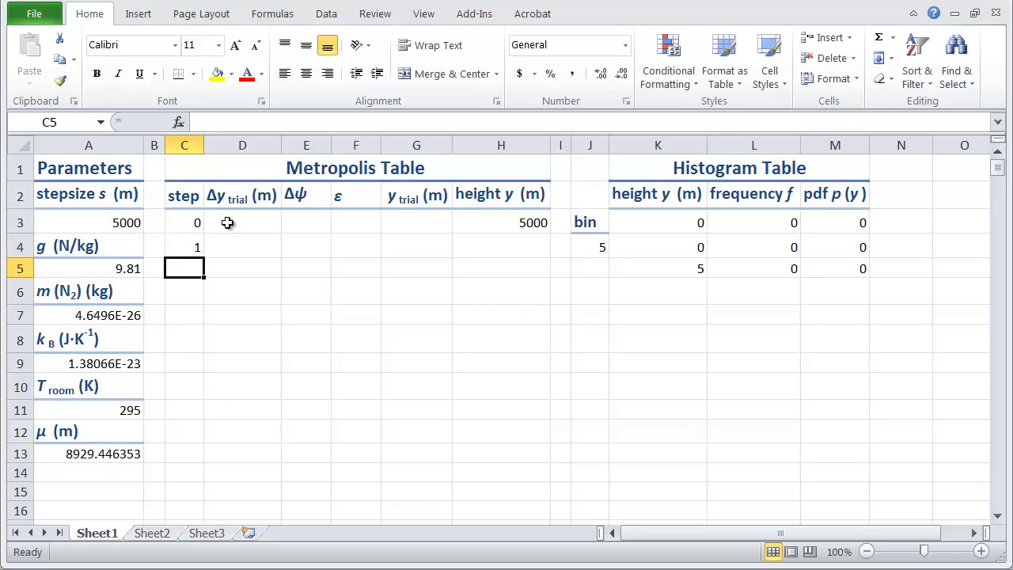
Step: Enter the random trial step =$A$3*(2*RAND()-1) in the Δy trial cell D3
click(227, 223)
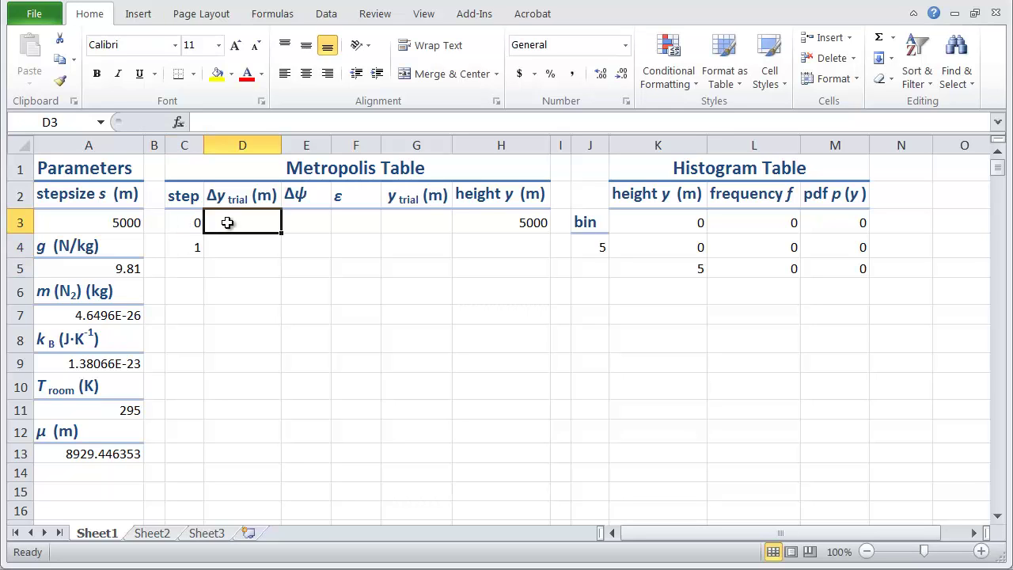
text(=)
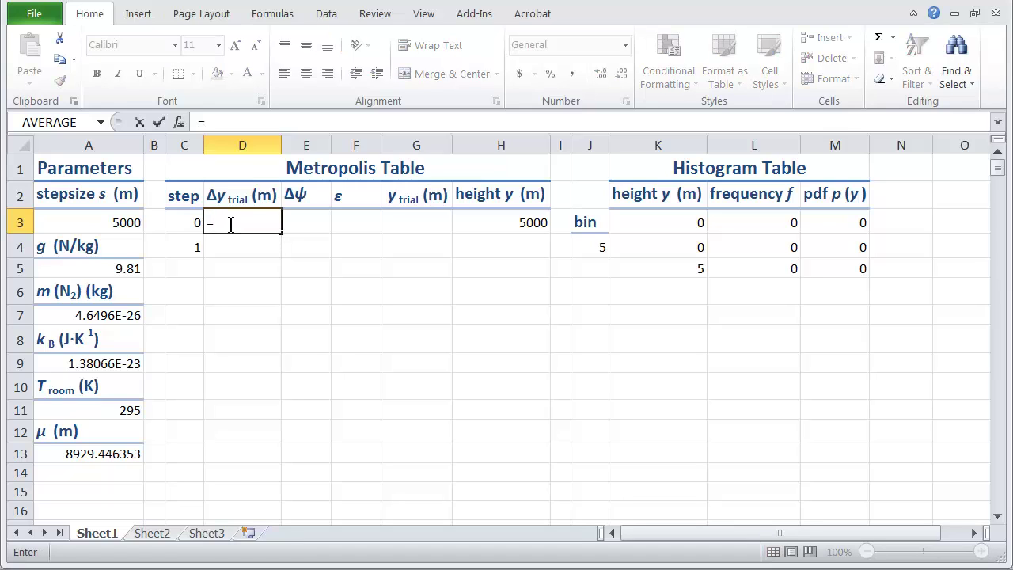
click(115, 221)
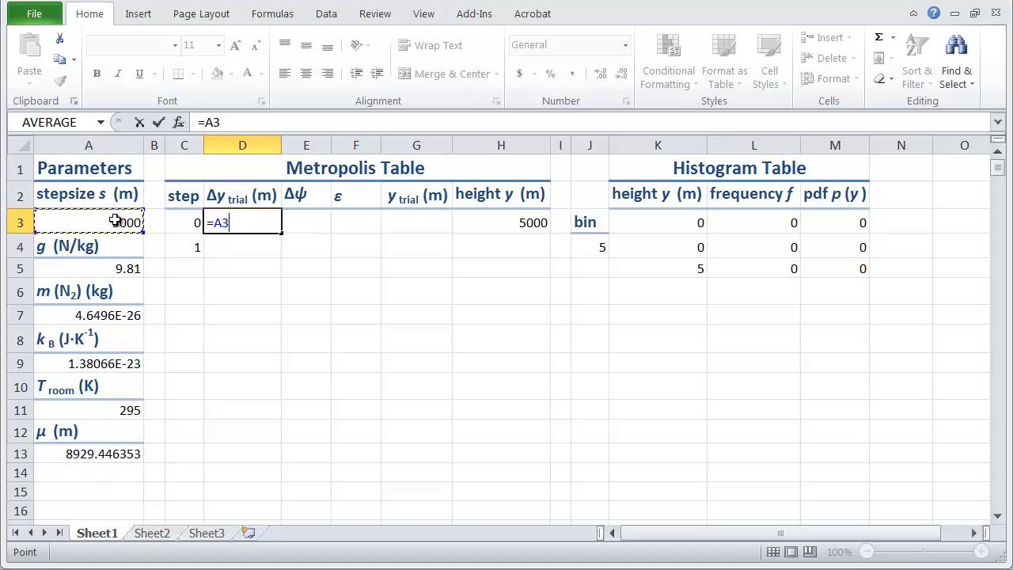
key(F4)
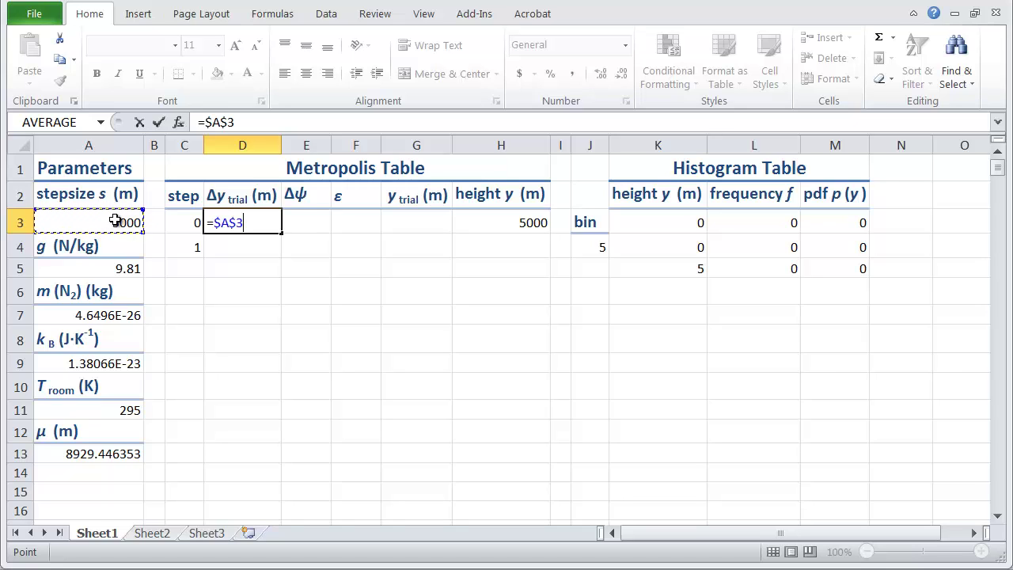
text(*)
text((2*rand)
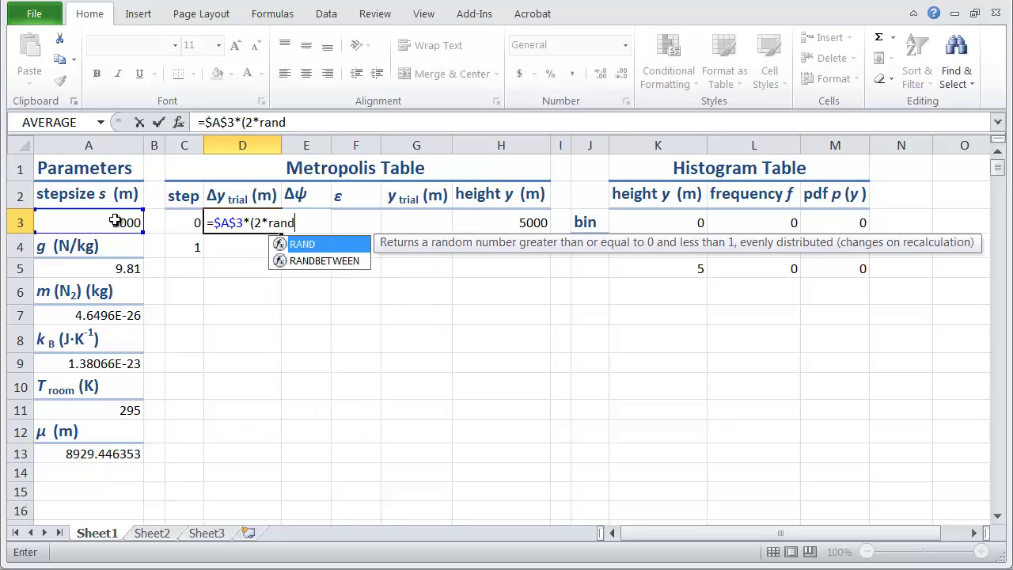
text(())
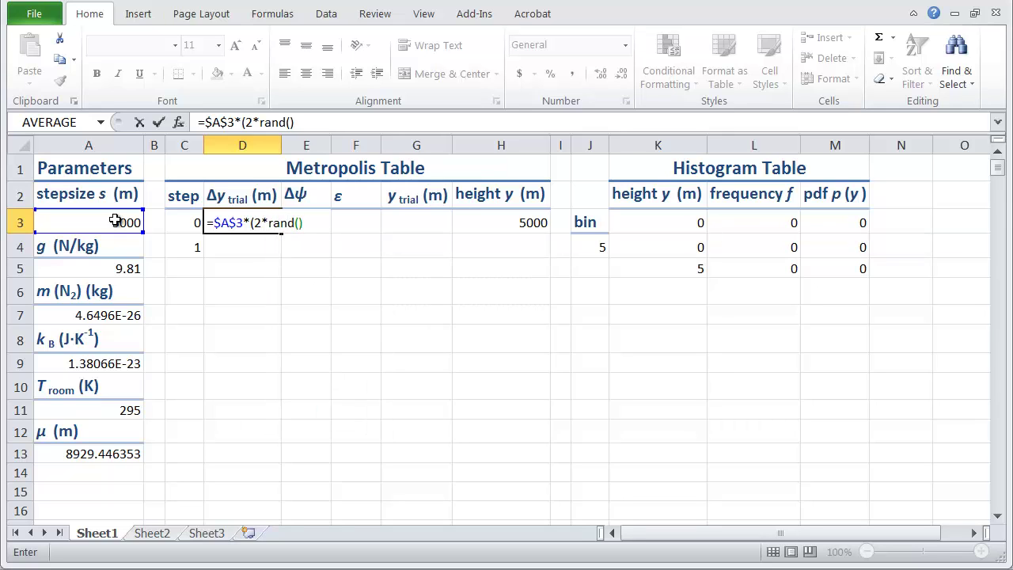
text(-1))
key(Return)
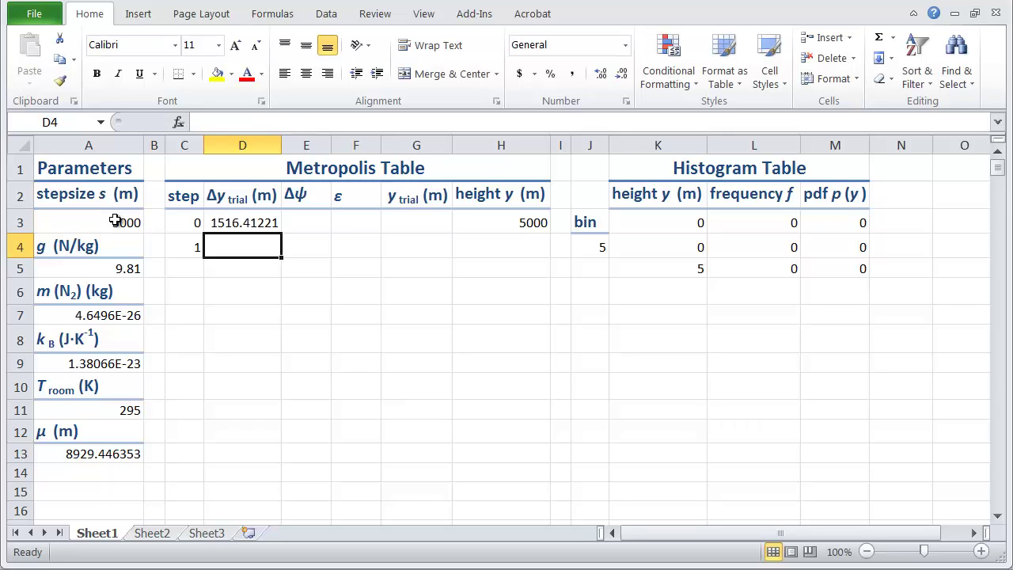
Step: Copy the Δy trial formula to step 1's cell D4 and clear D3
click(246, 223)
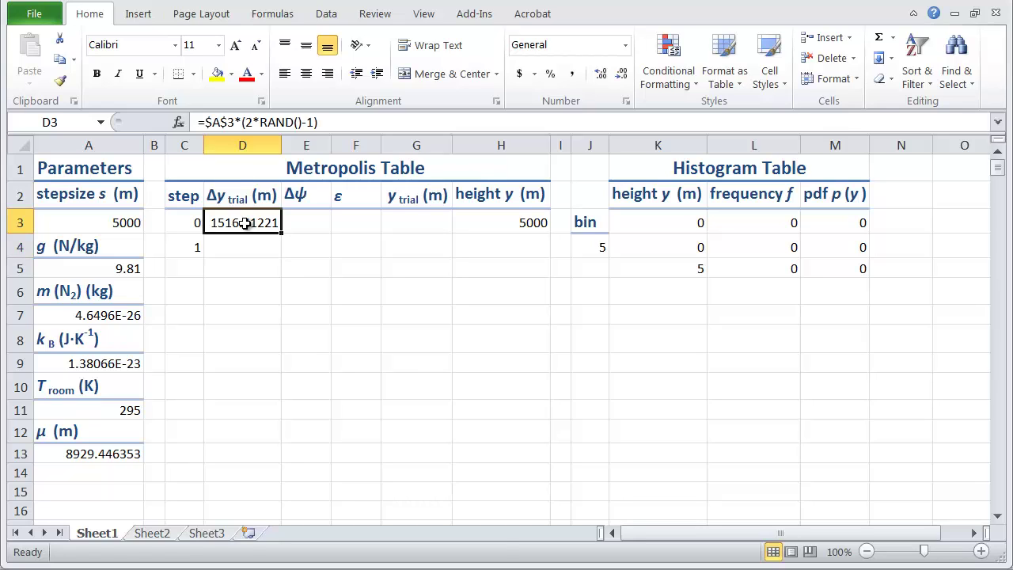
key(ctrl+c)
click(233, 250)
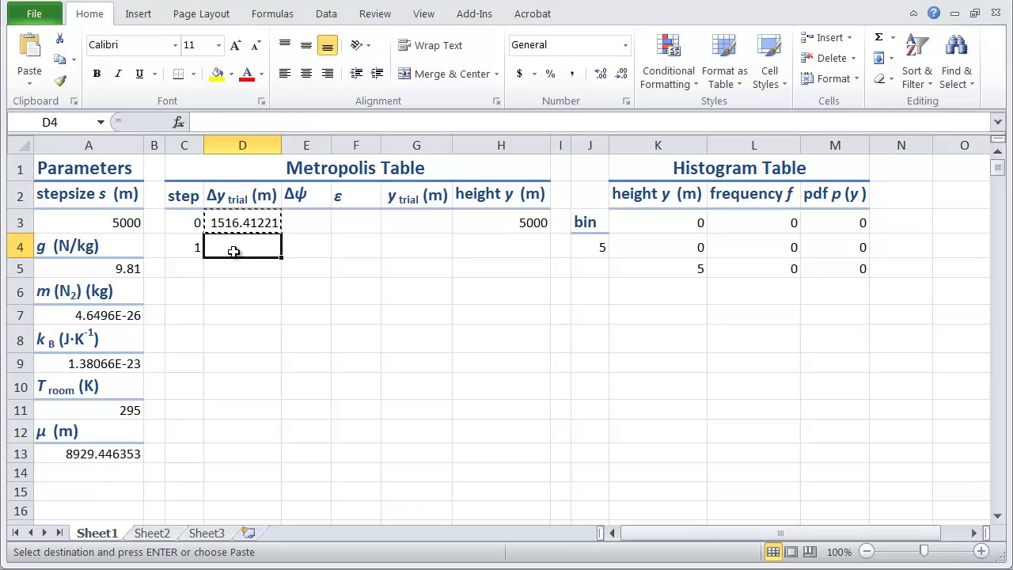
key(ctrl+v)
click(245, 224)
key(Delete)
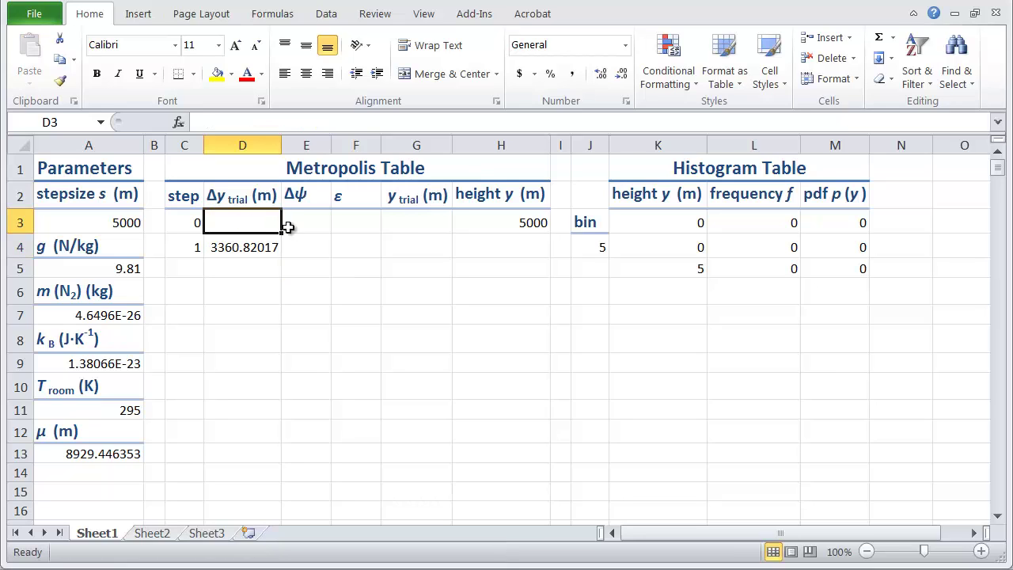
click(297, 247)
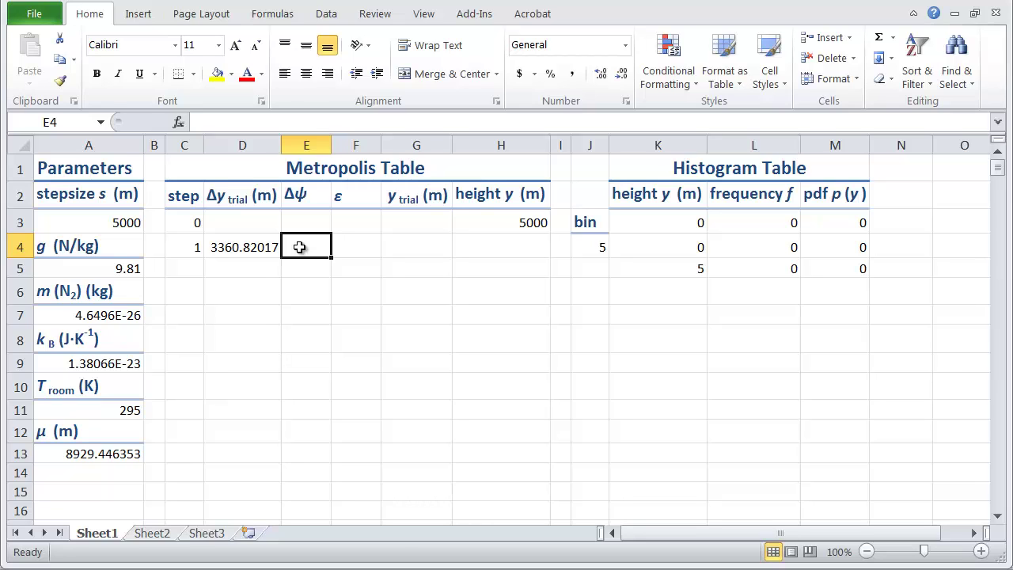
Step: Enter =D4/$A$13 as step 1's Δψ in E4 and inspect the μ formula in A13
text(=)
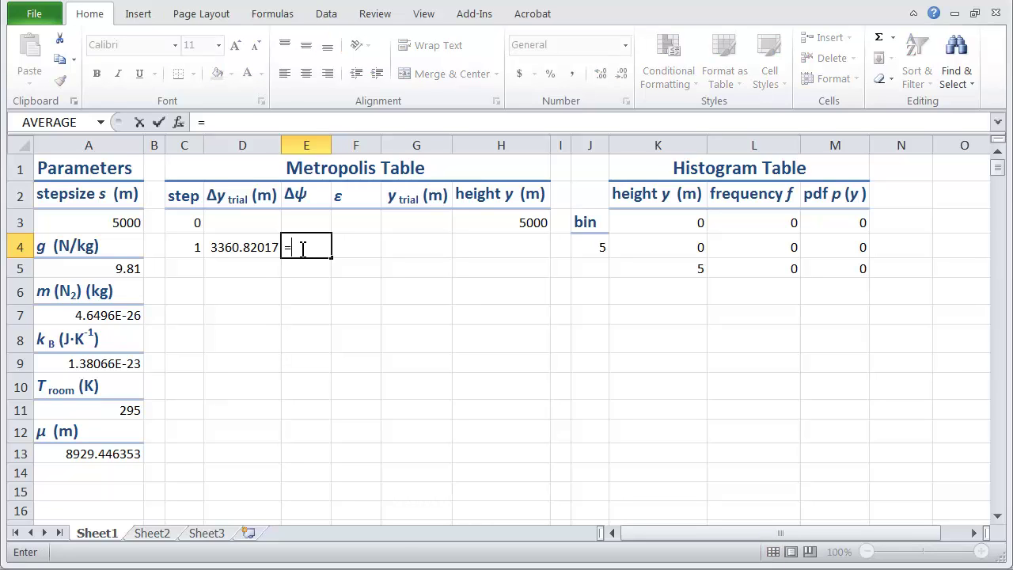
click(242, 246)
text(/)
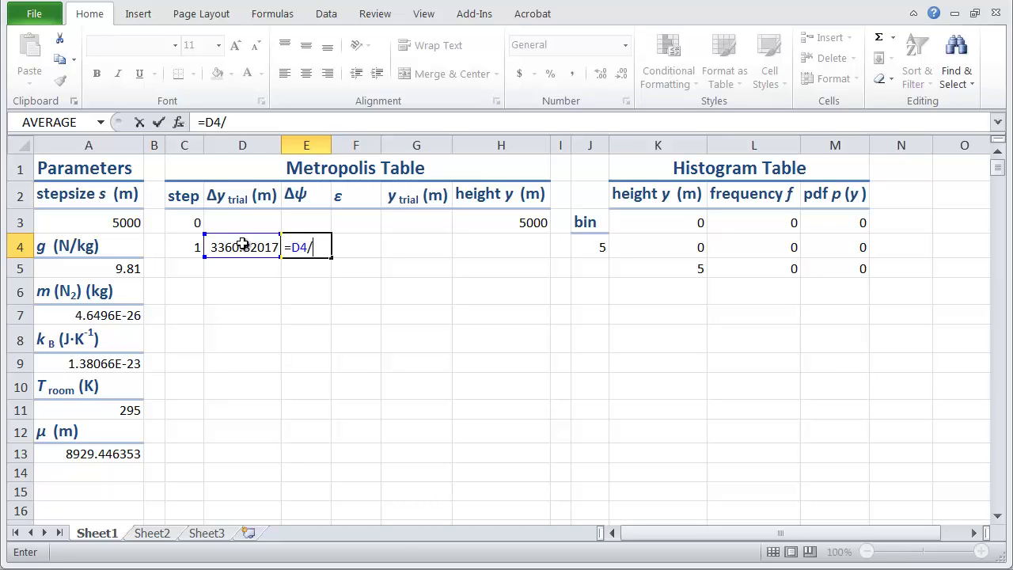
click(65, 452)
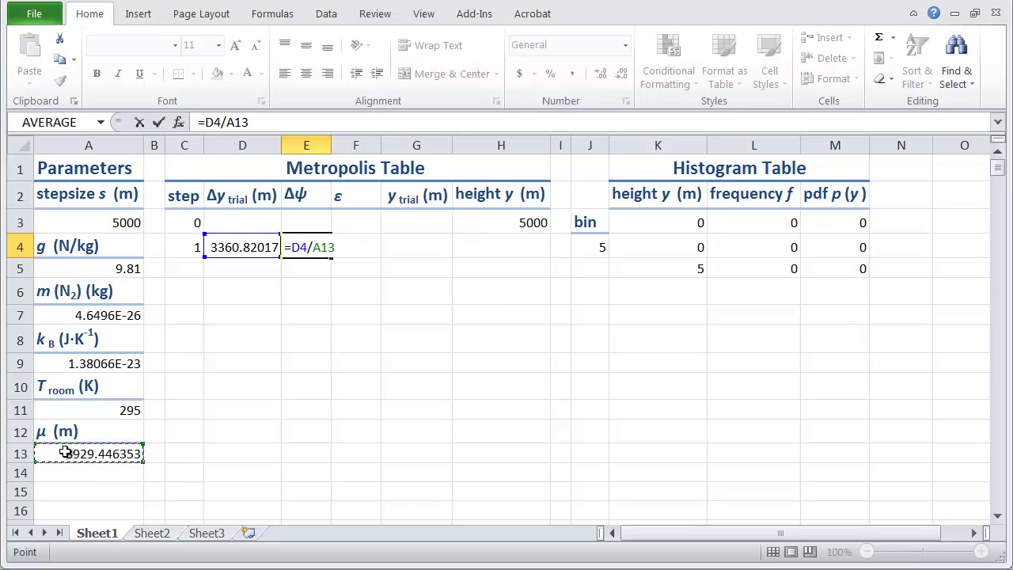
key(F4)
key(Return)
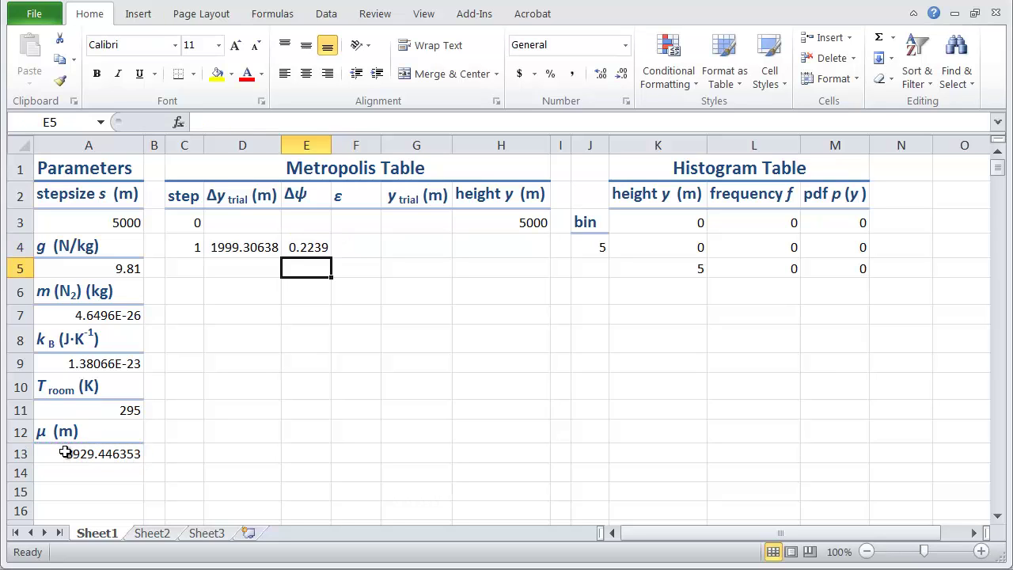
click(65, 452)
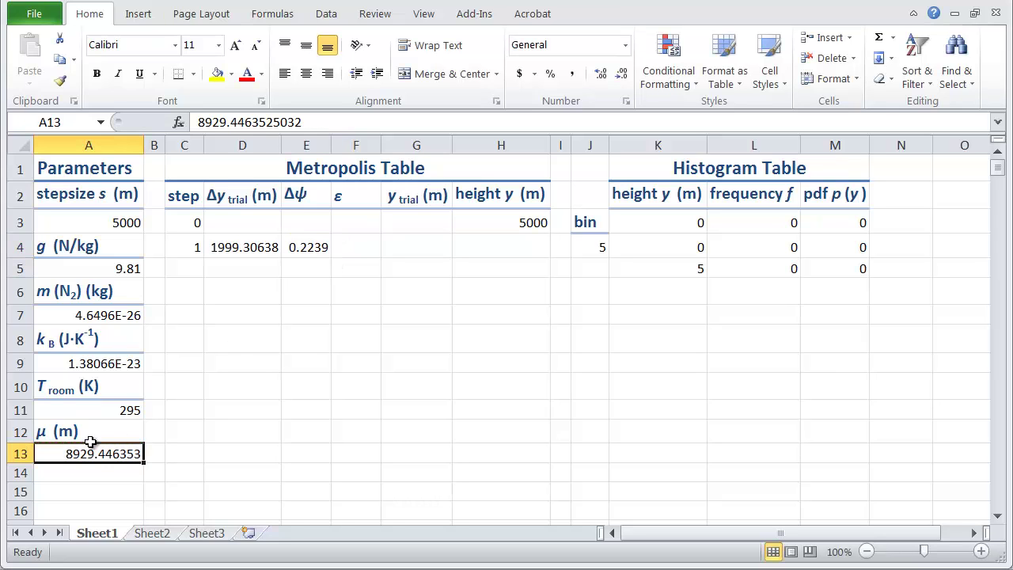
click(65, 472)
click(70, 454)
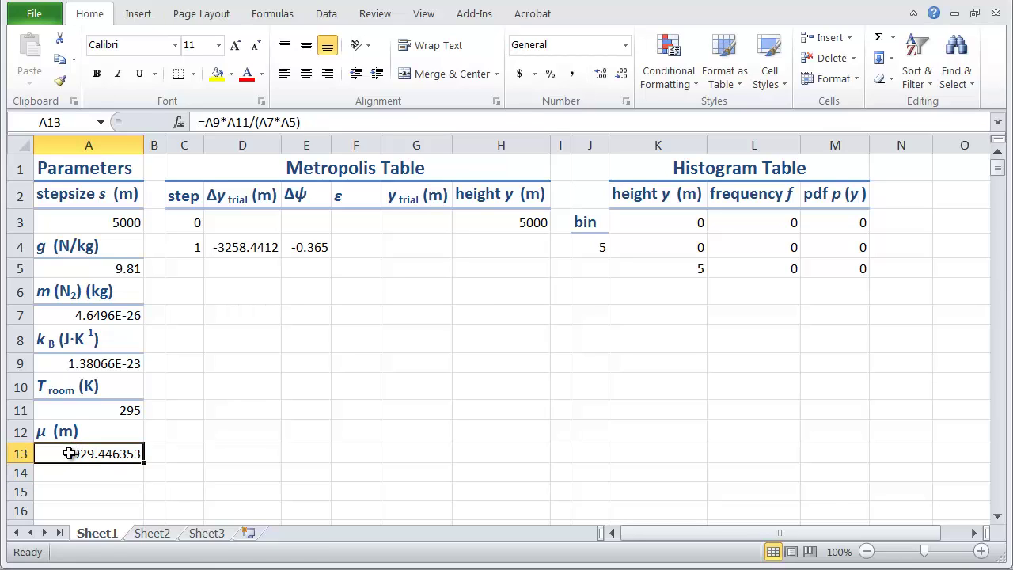
click(318, 121)
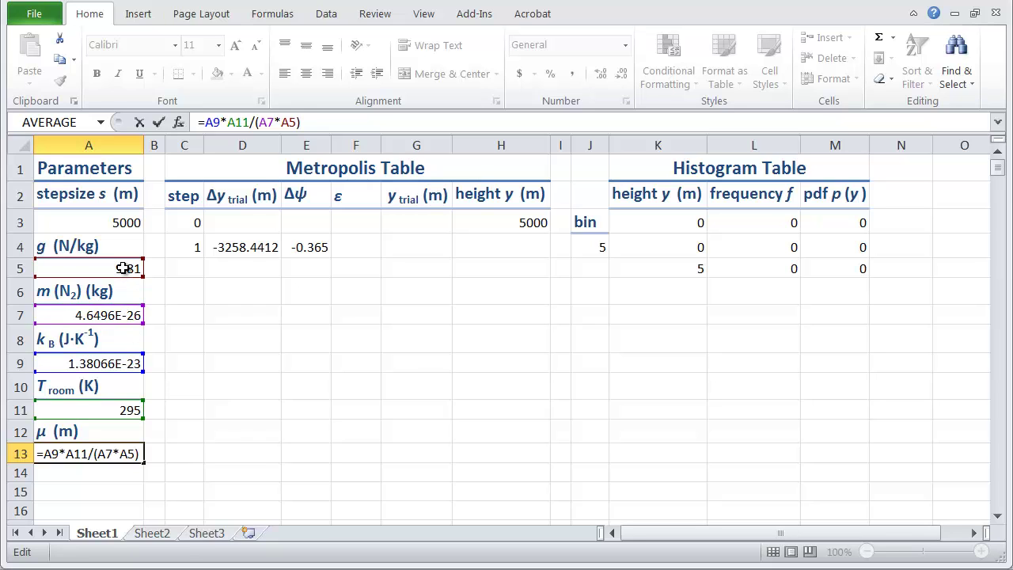
Step: Enter =EXP(-E4) as step 1's ε in F4
key(Return)
click(360, 249)
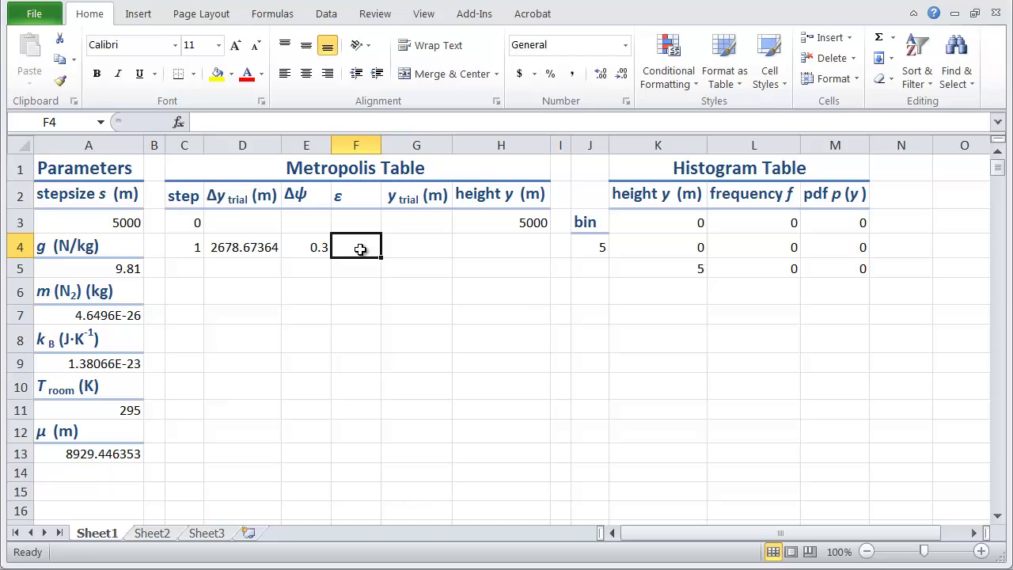
text(=)
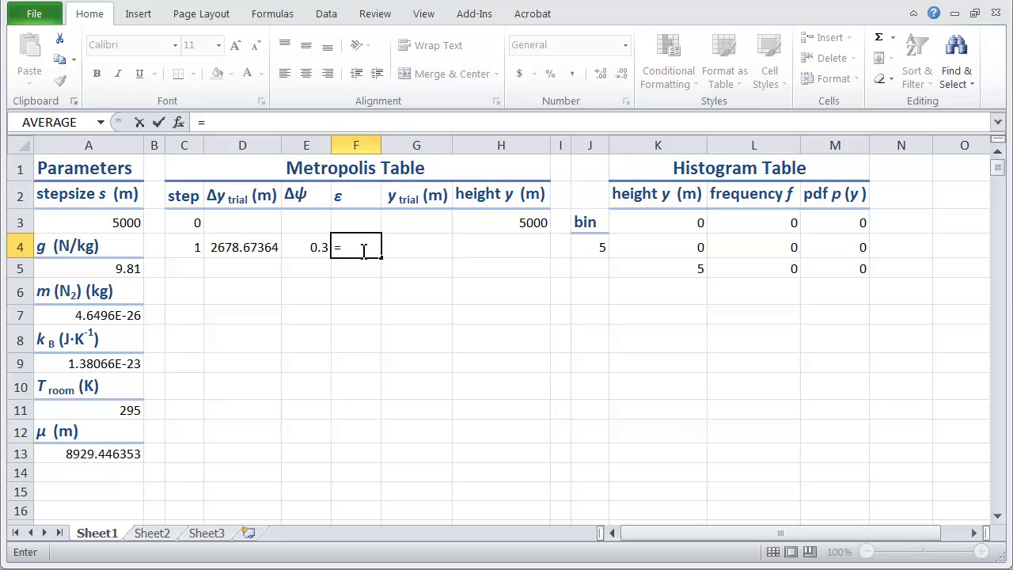
text(exp)
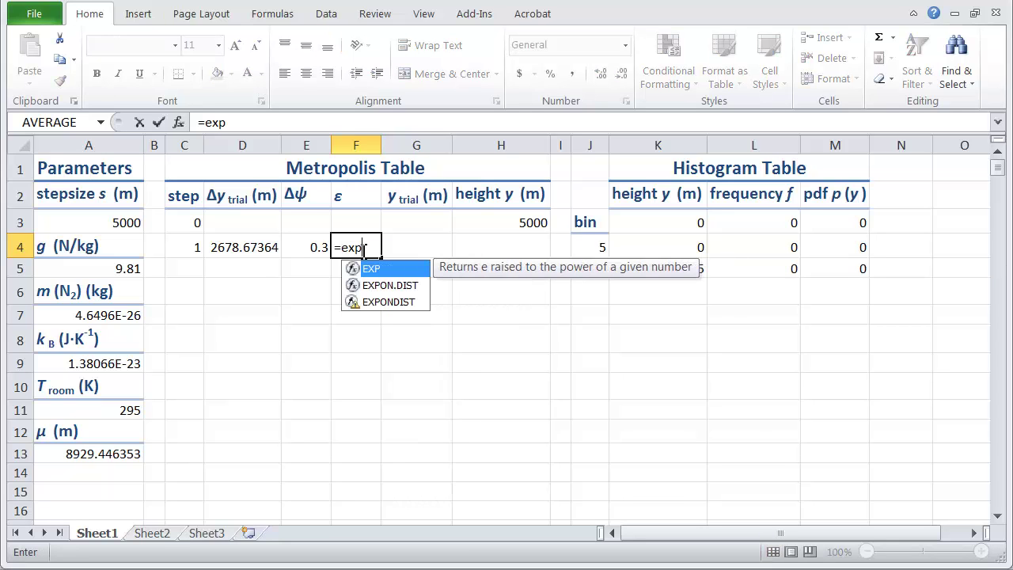
text((-)
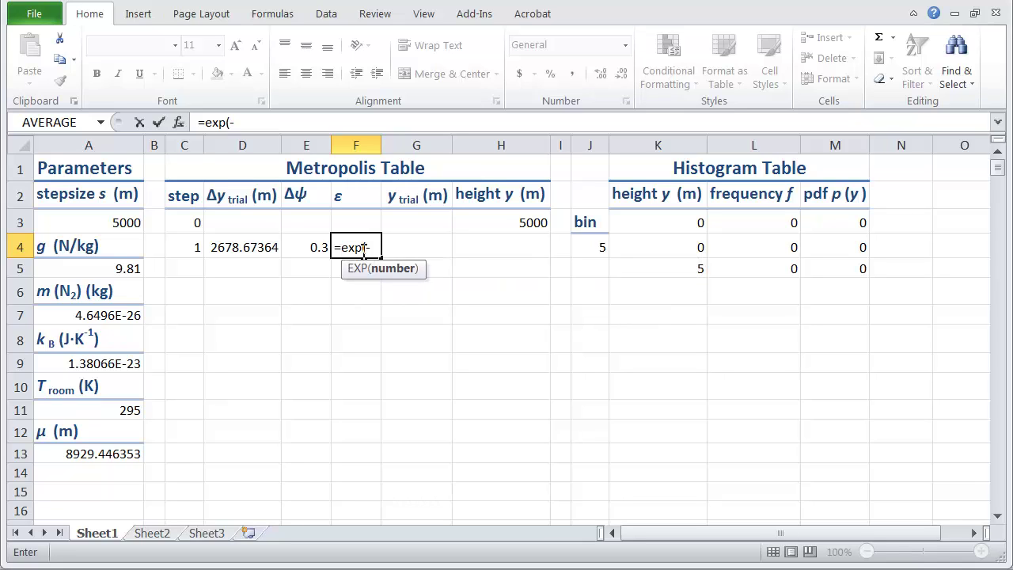
click(309, 246)
text())
key(Return)
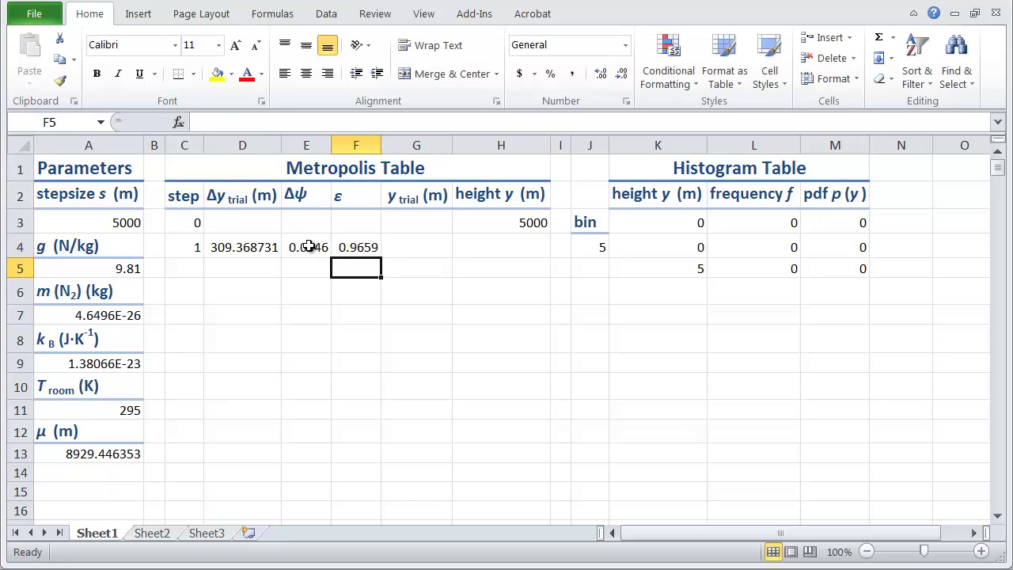
click(357, 249)
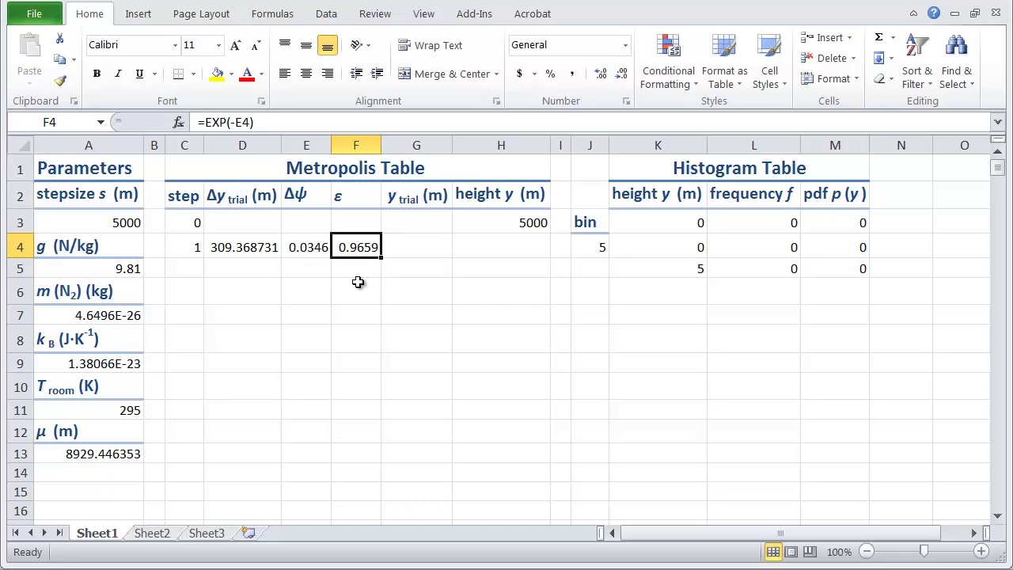
click(416, 250)
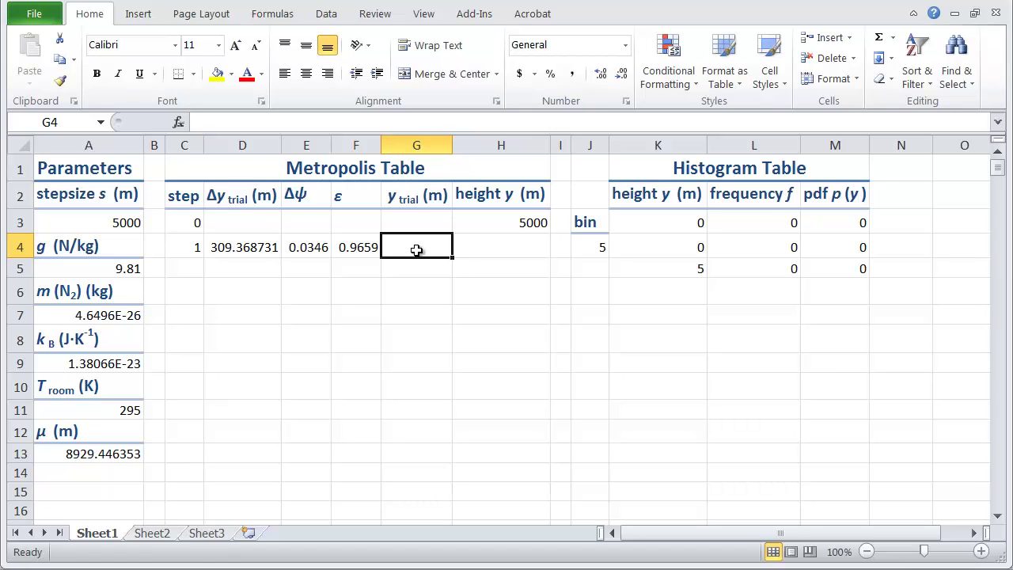
Step: Build G4's trial-height formula comparing RAND() with F4, using H3+D4 or H3
text(=)
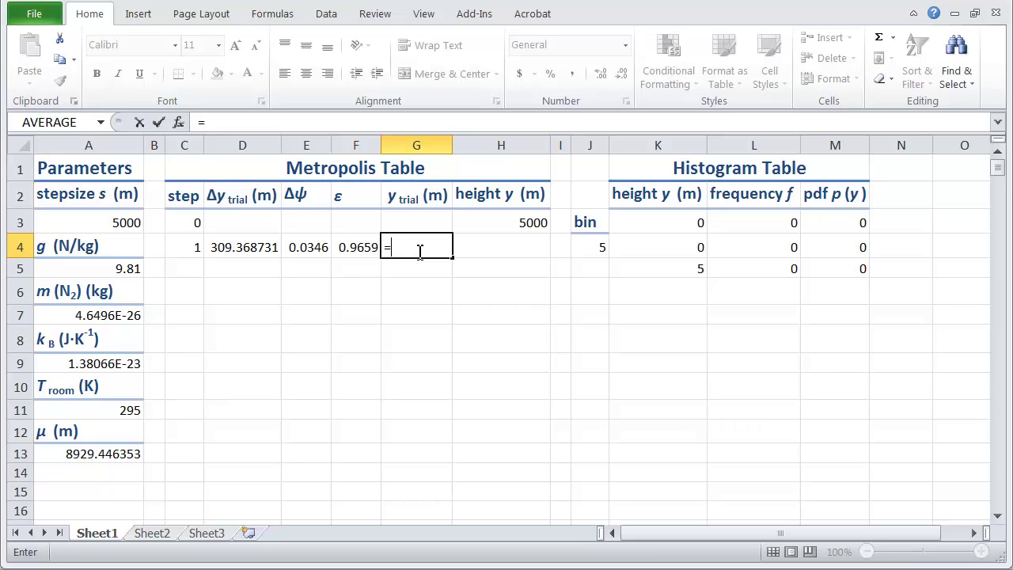
text(F)
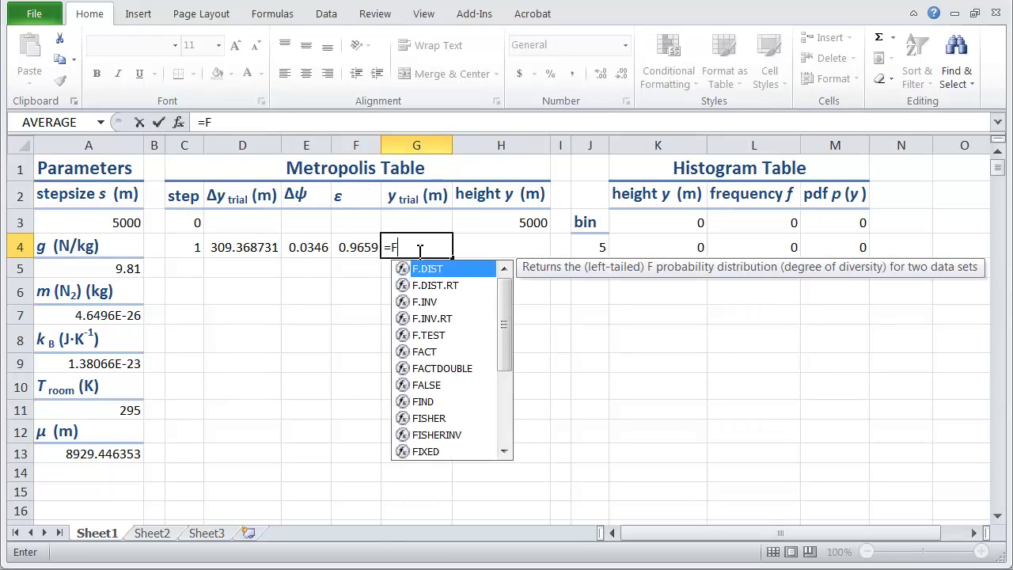
text(()
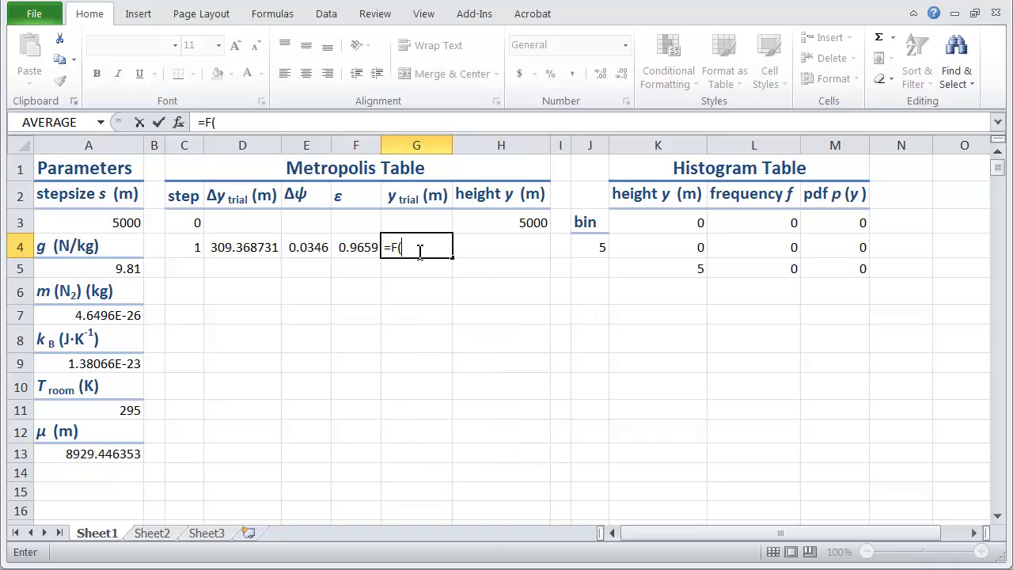
text(rand)
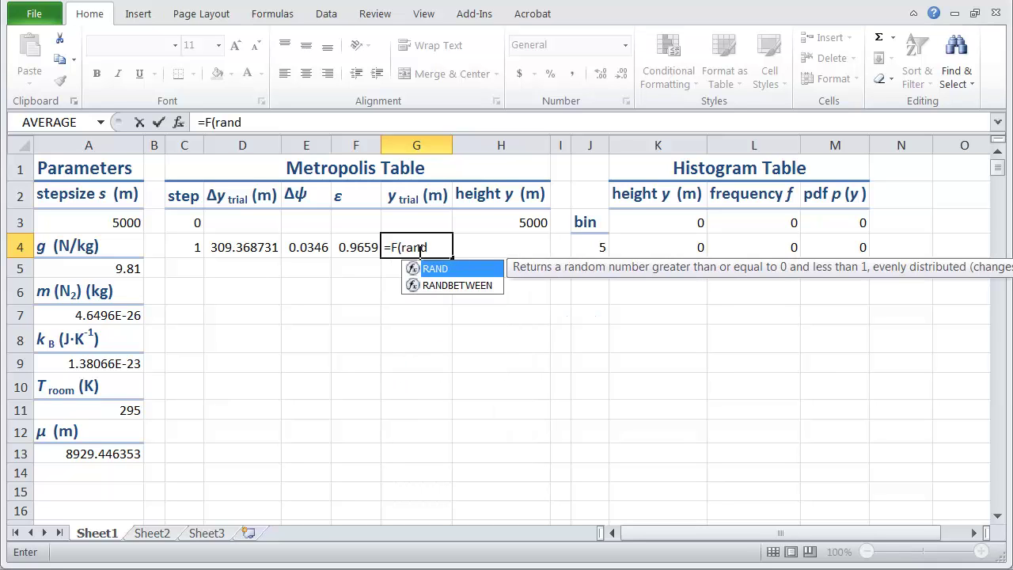
text(())
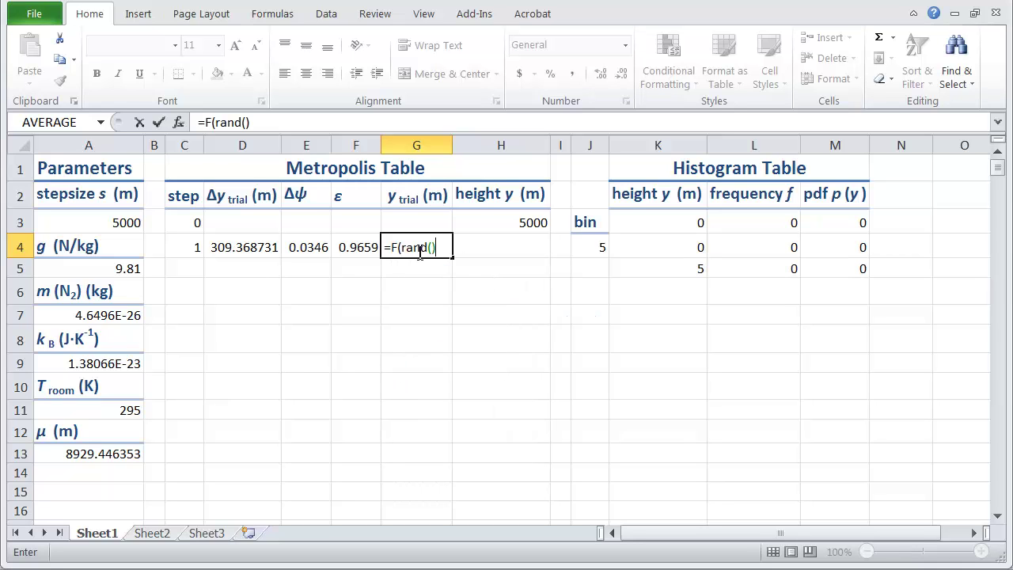
text(<=)
click(338, 249)
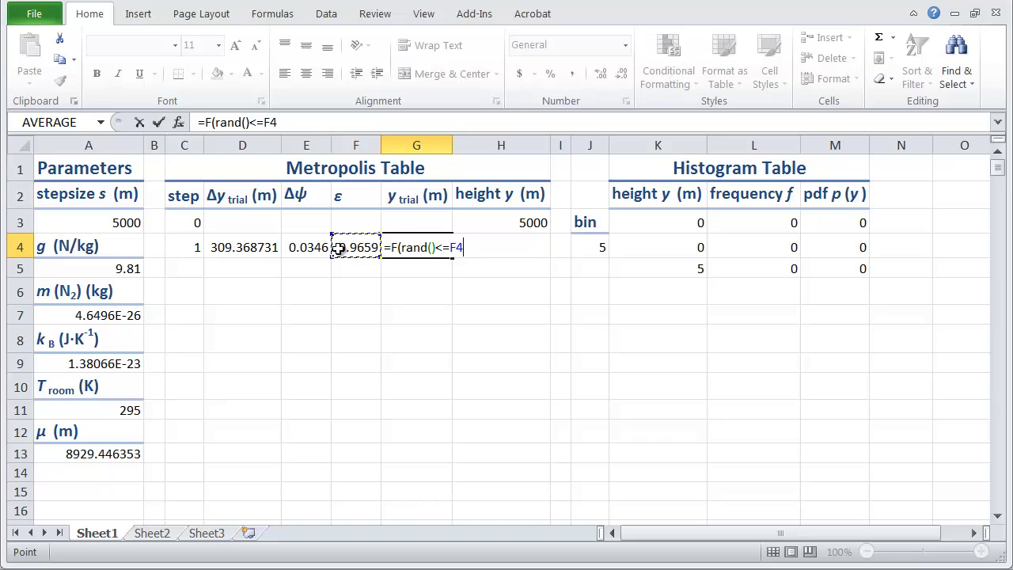
text(,)
click(518, 221)
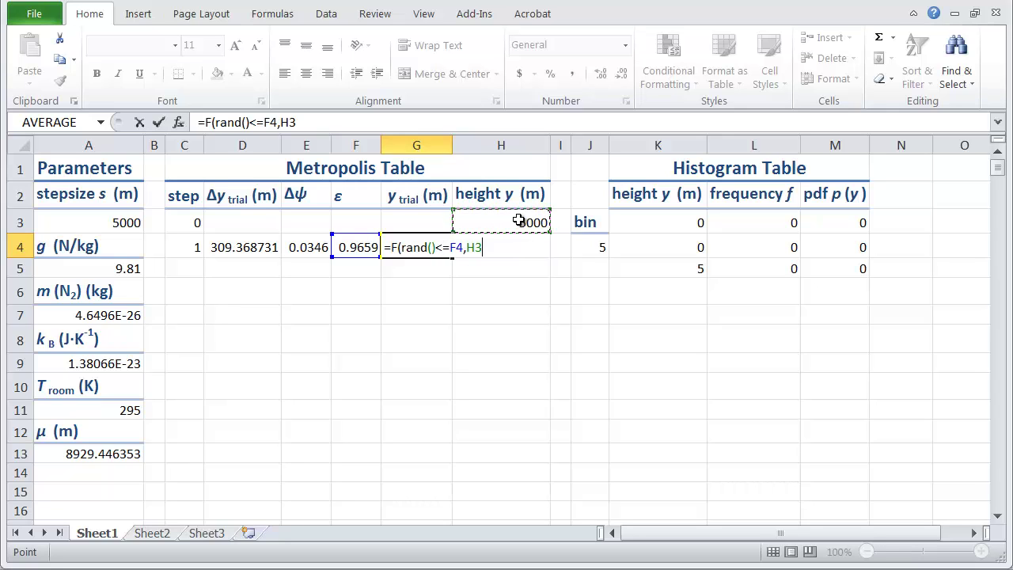
text(+)
click(243, 248)
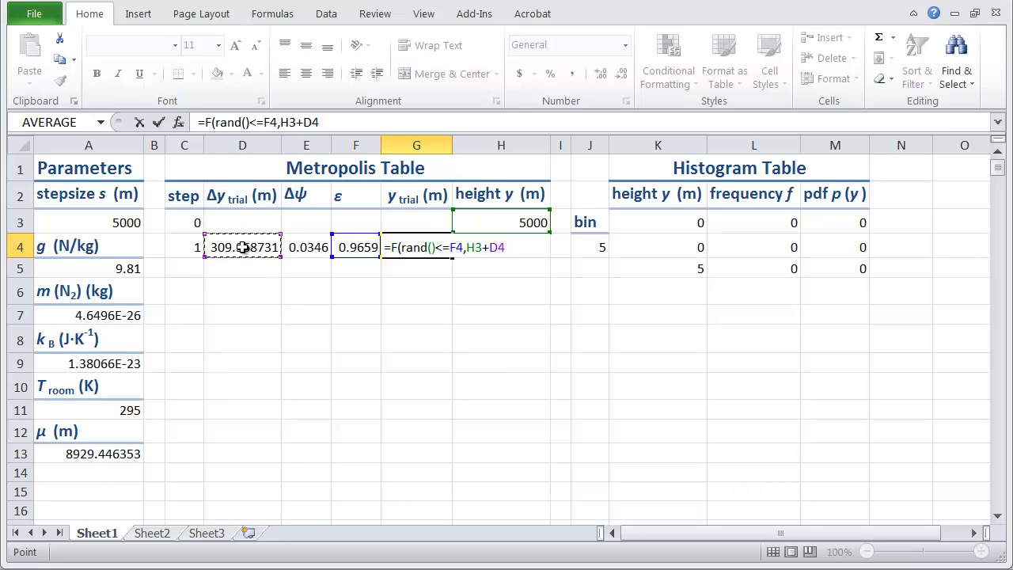
text(,)
click(515, 223)
text())
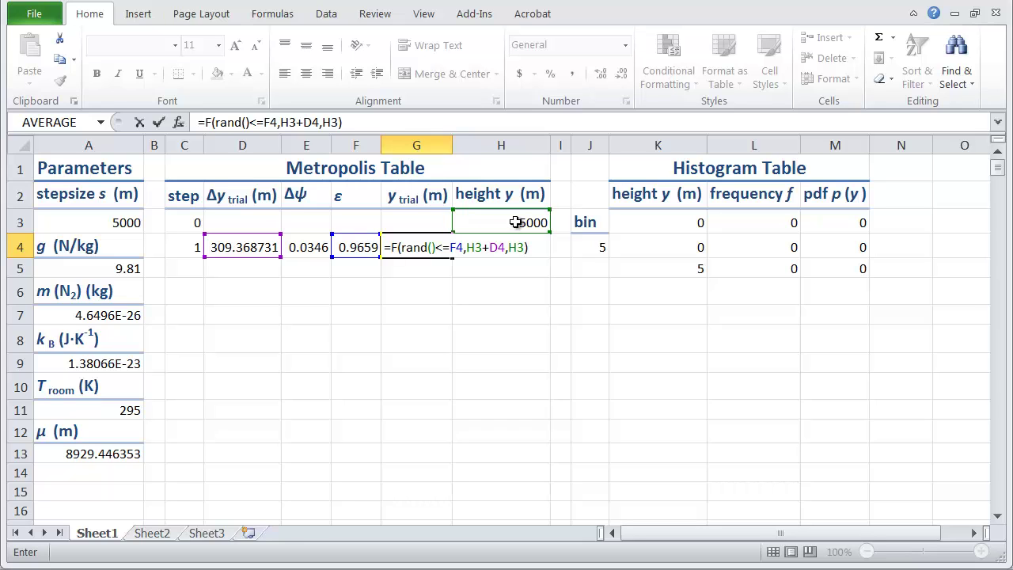
key(ctrl+Return)
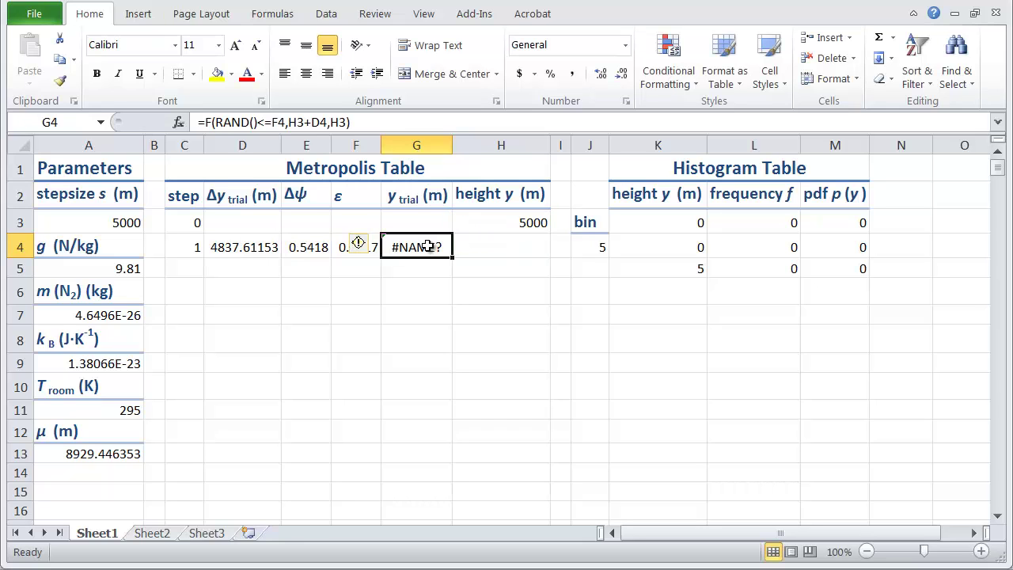
Step: Correct G4's function name so it reads =IF(RAND()<=F4,H3+D4,H3)
click(208, 122)
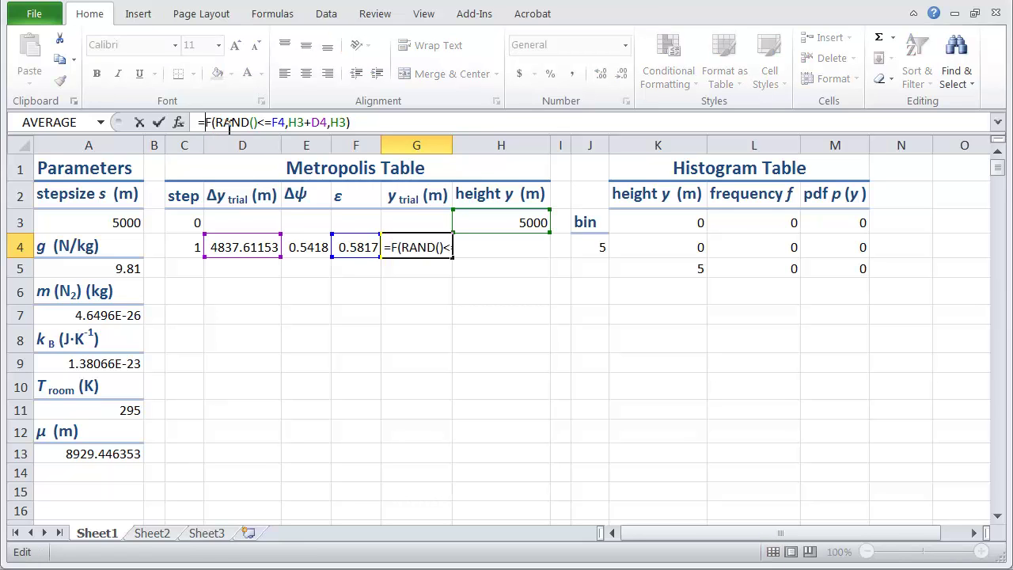
text(I)
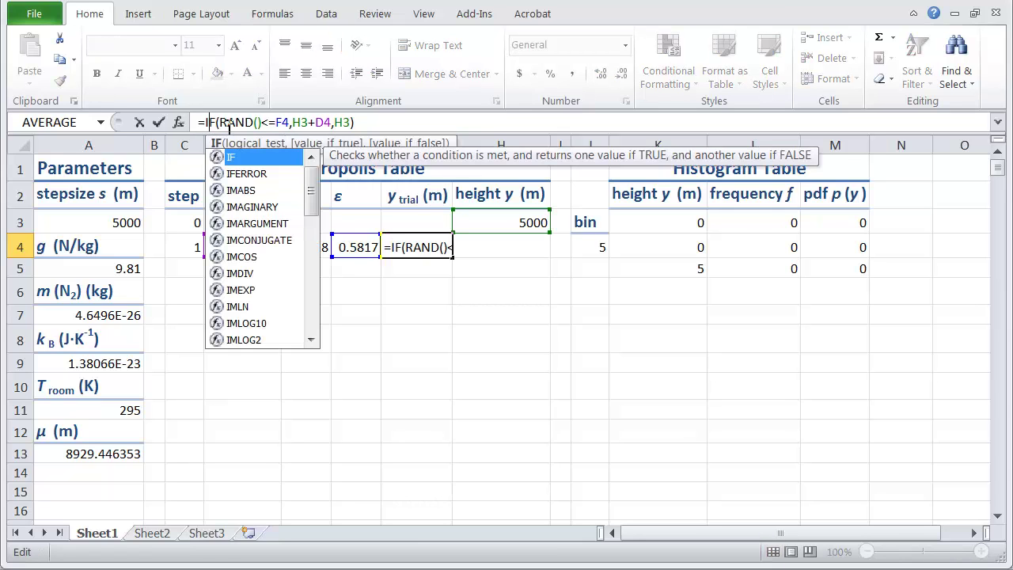
key(Return)
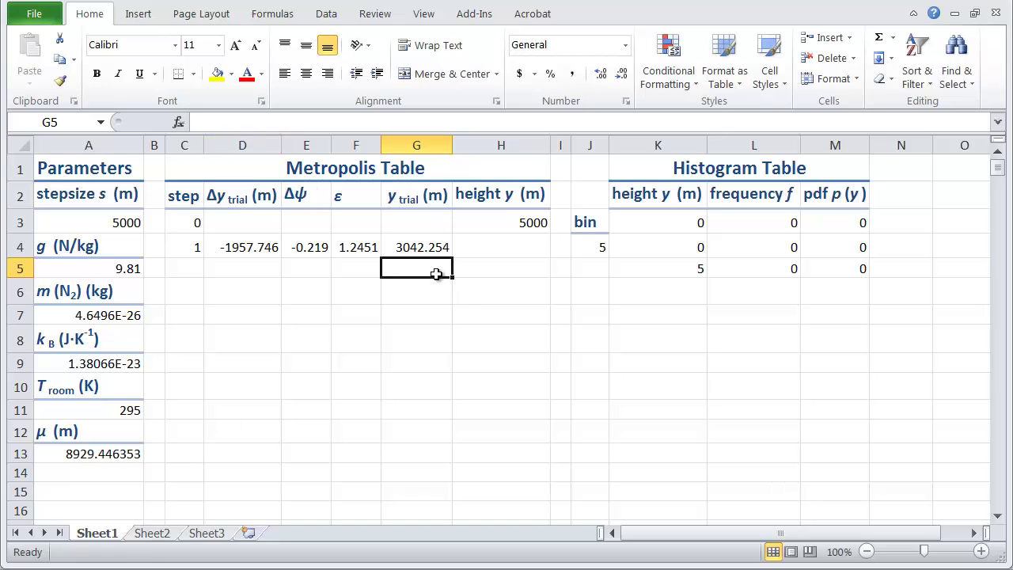
click(434, 246)
click(407, 124)
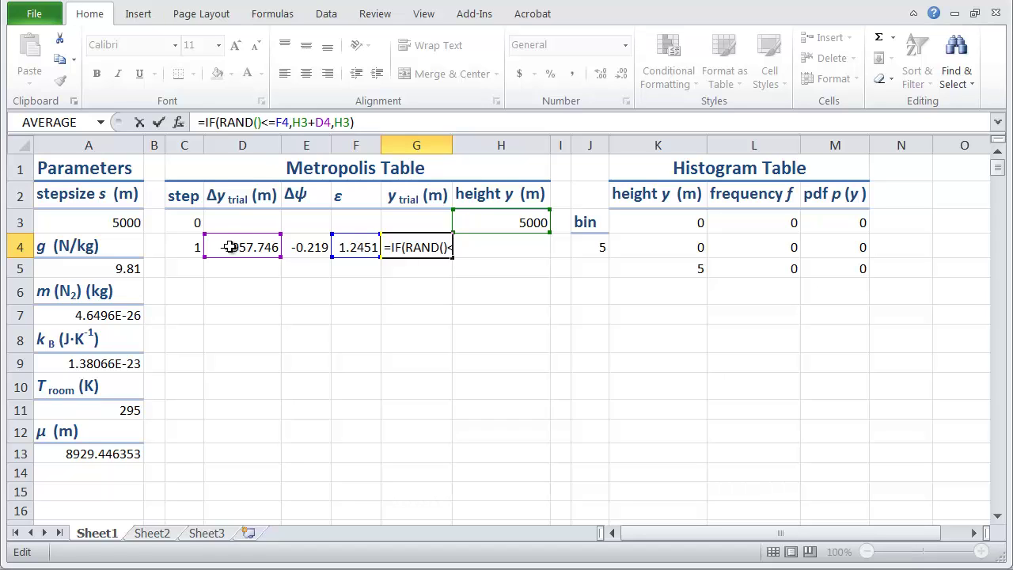
Step: Enter =IF(G4<0,H3,G4) as step 1's height y in H4
key(Return)
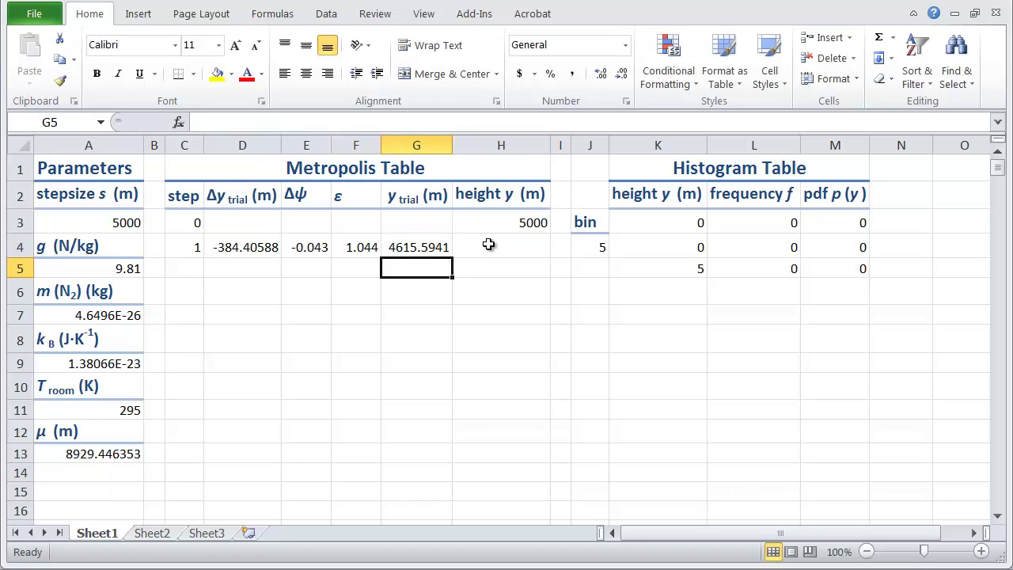
click(488, 246)
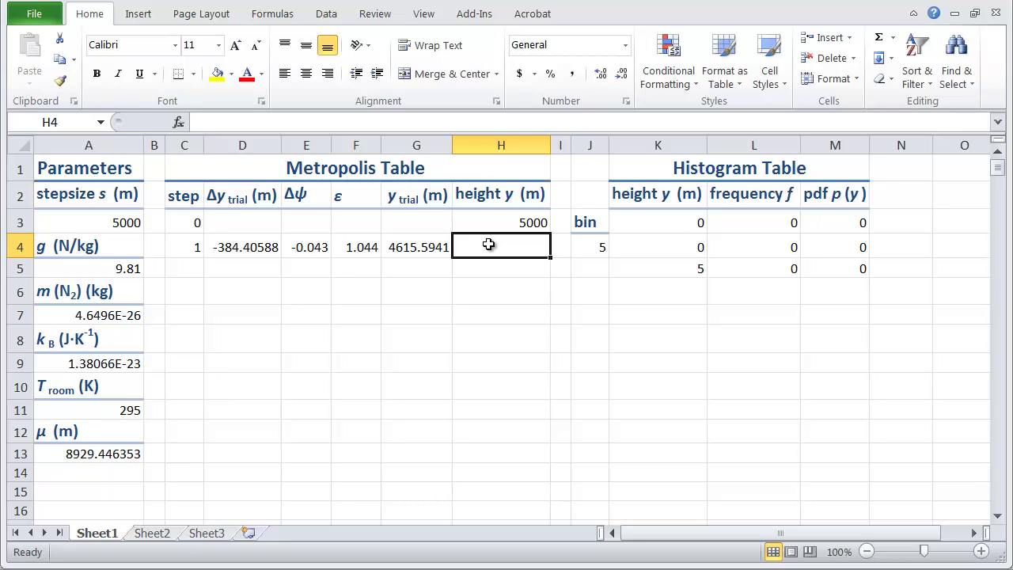
text(=)
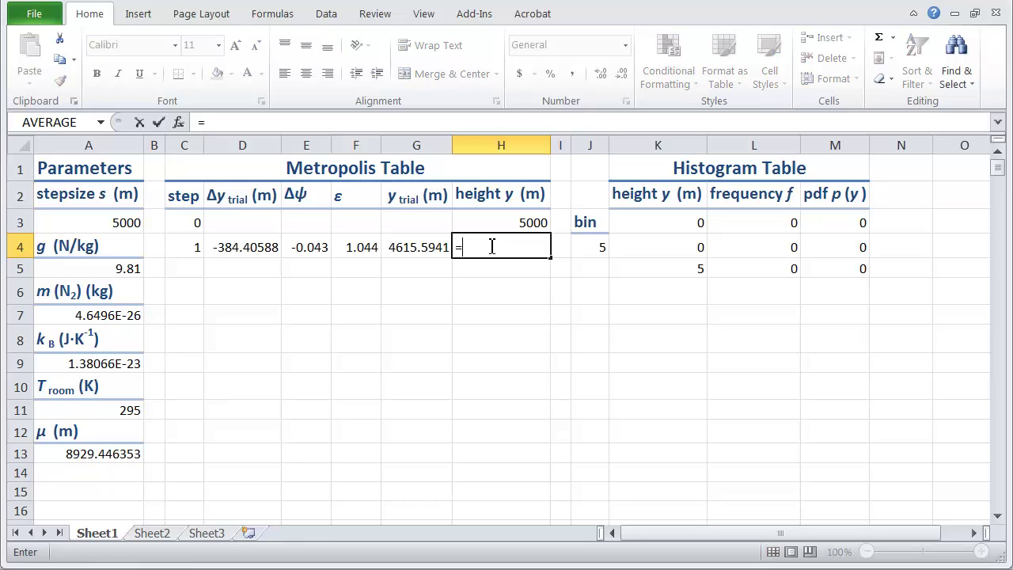
text(IF()
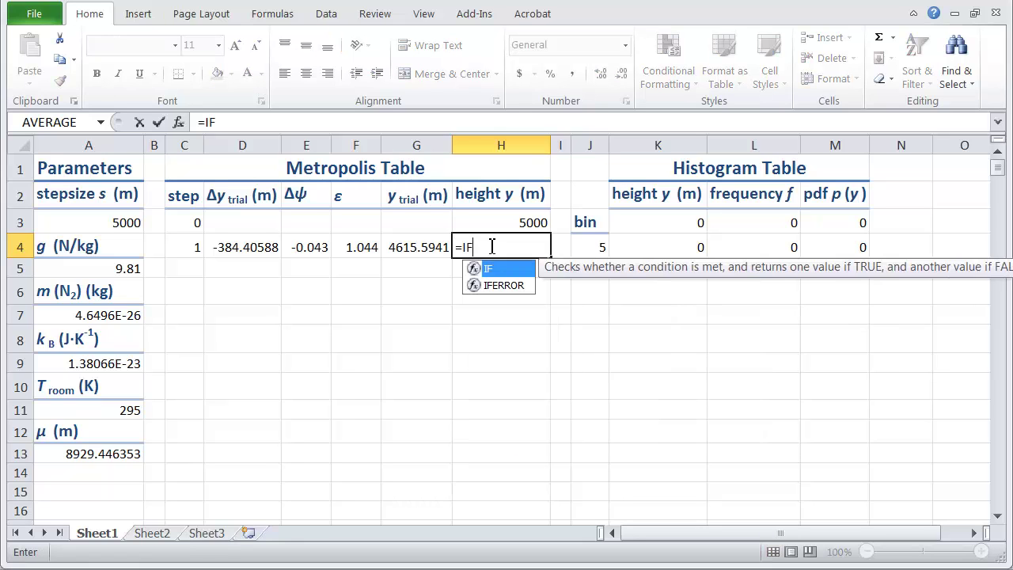
click(428, 248)
text(<)
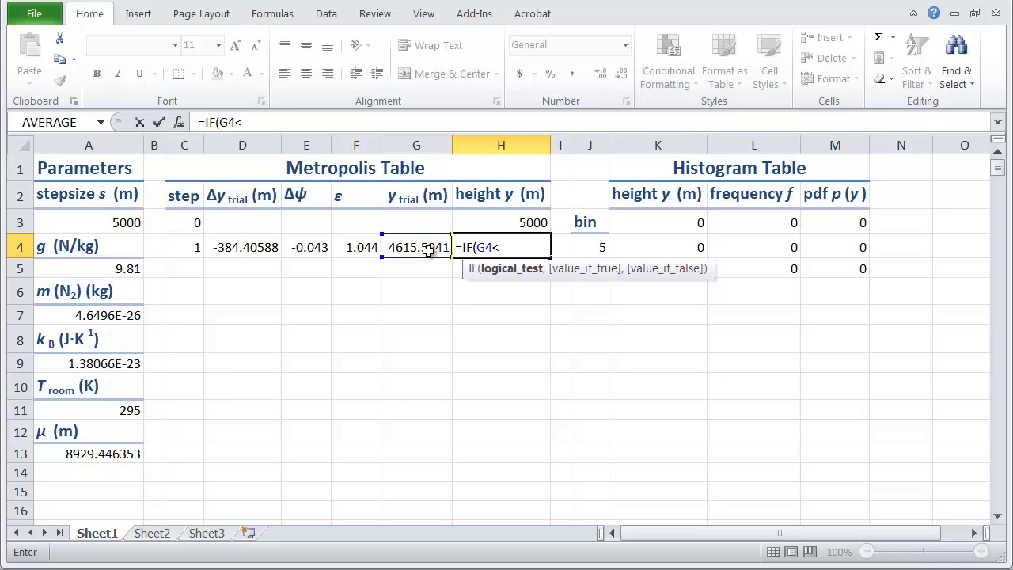
text(0,)
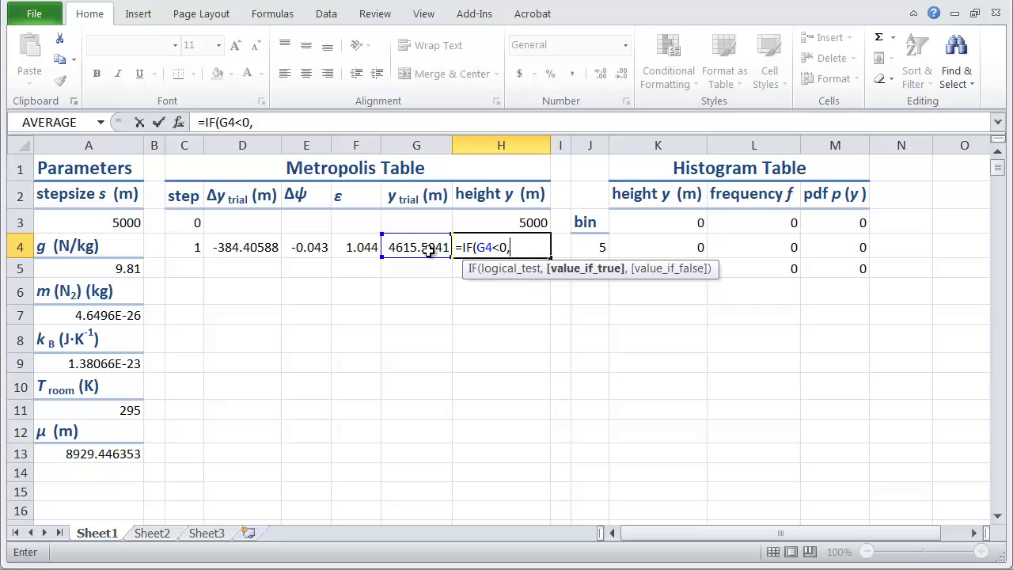
click(522, 222)
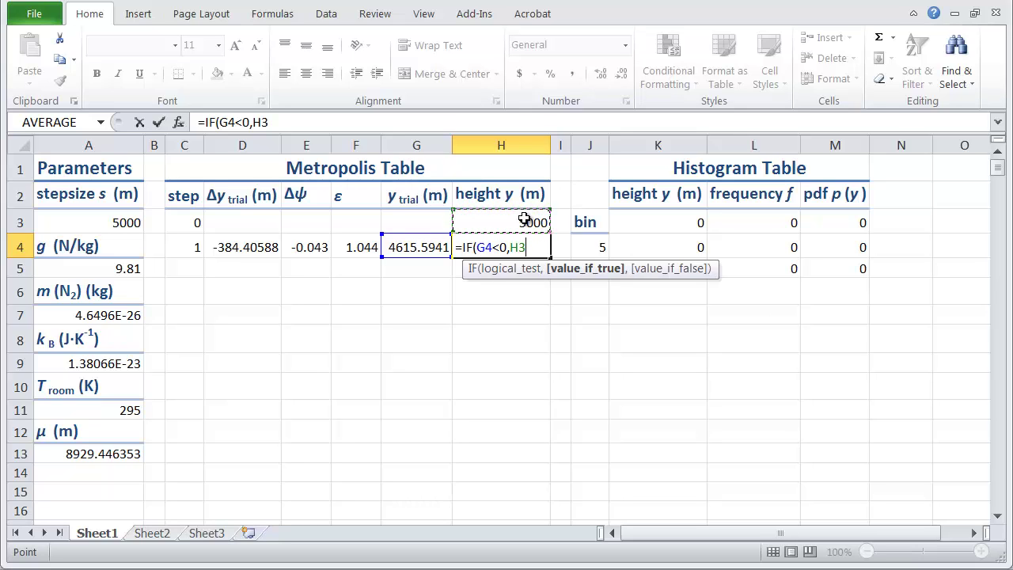
text(,)
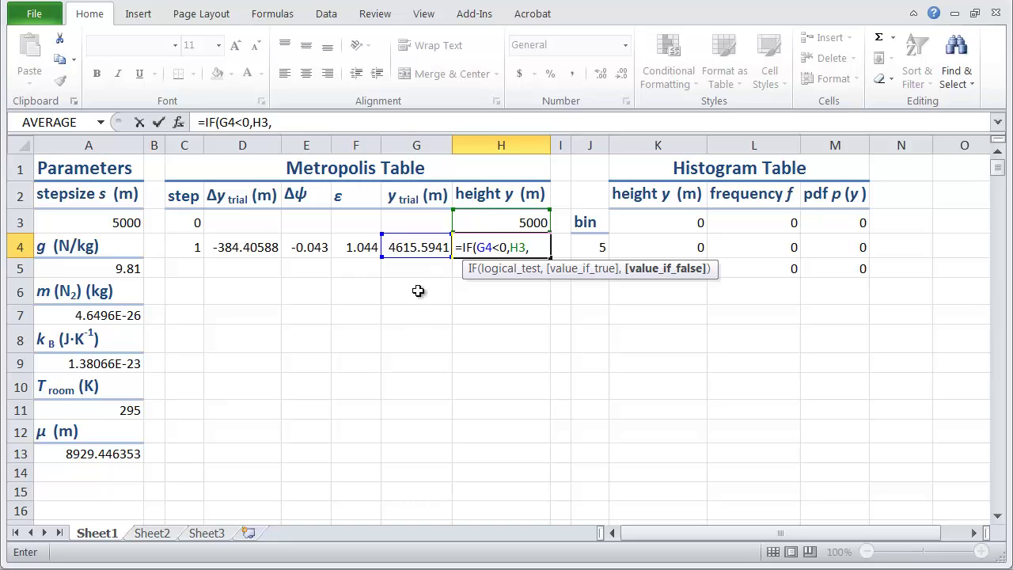
click(416, 248)
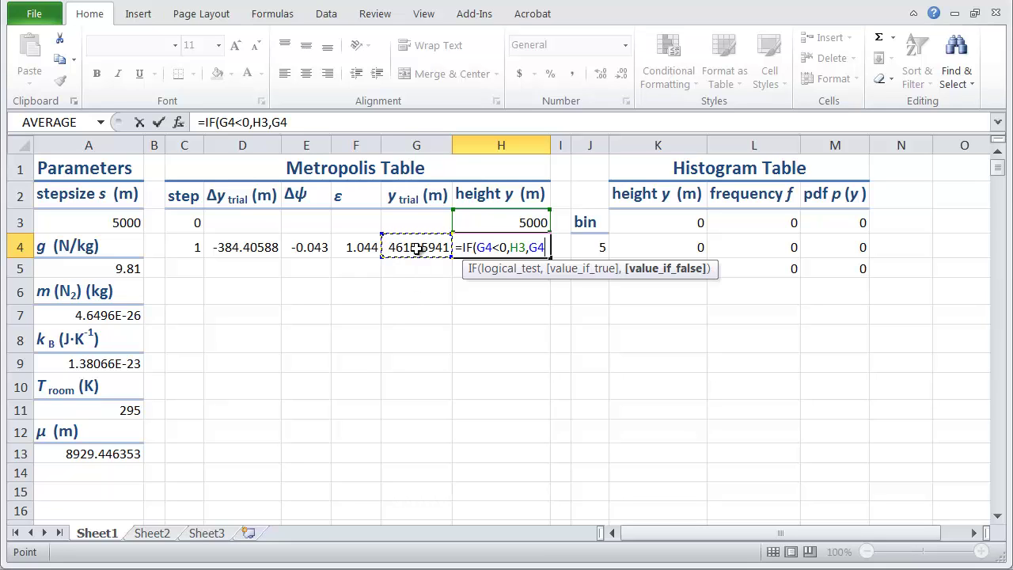
text())
key(Return)
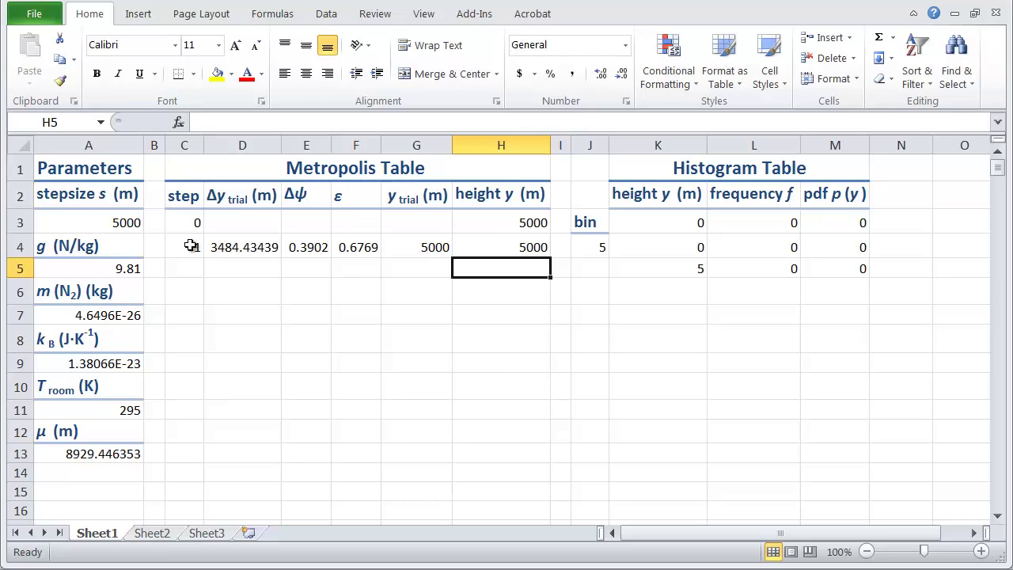
Step: Select the step-1 formulas C4:H4 and fill them down to row 10889
drag(191, 246, 486, 251)
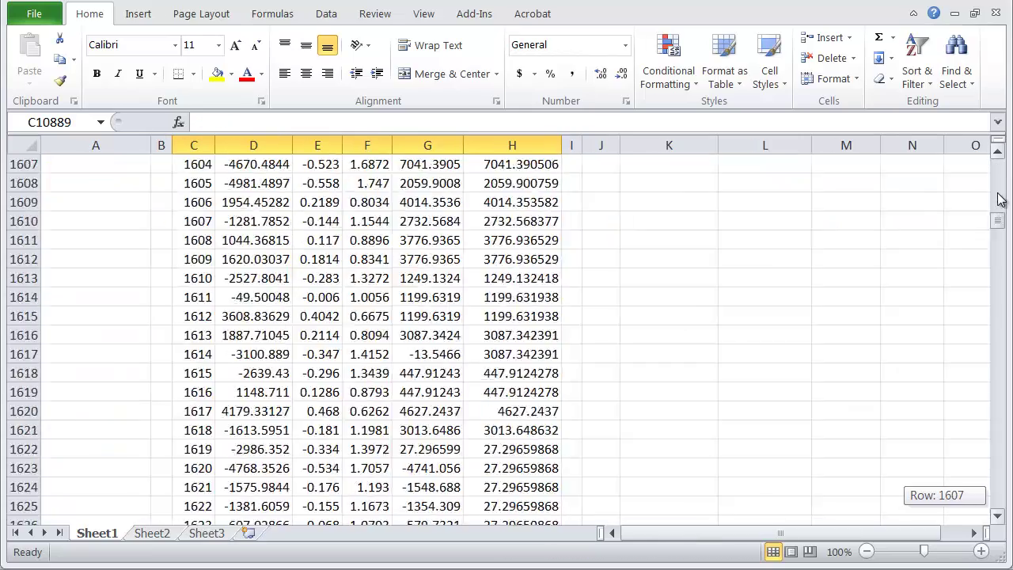
drag(997, 198, 999, 162)
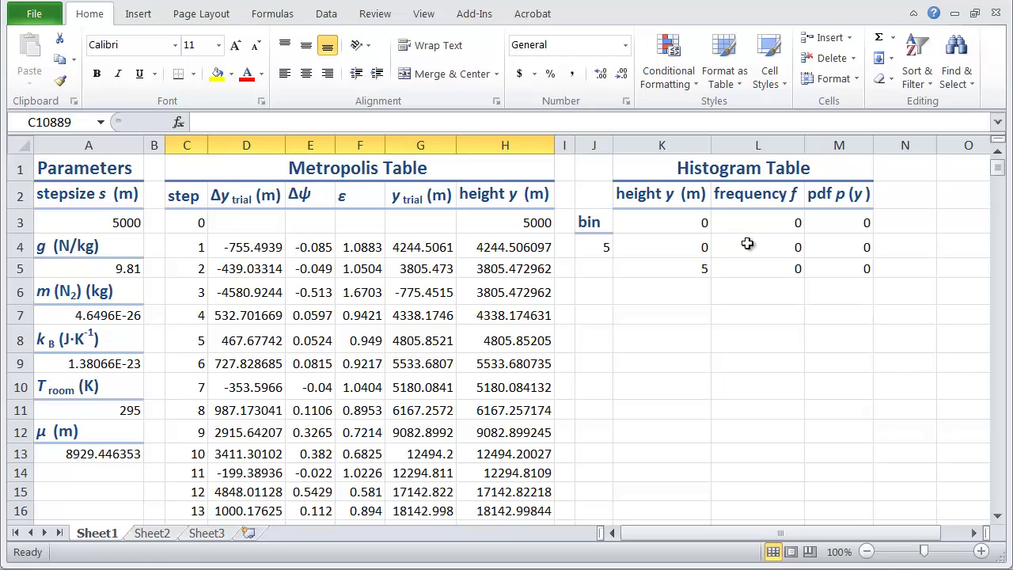
Step: Label J3 'bin (m)', widen column J, and set the bin width in J4 to 500
click(606, 249)
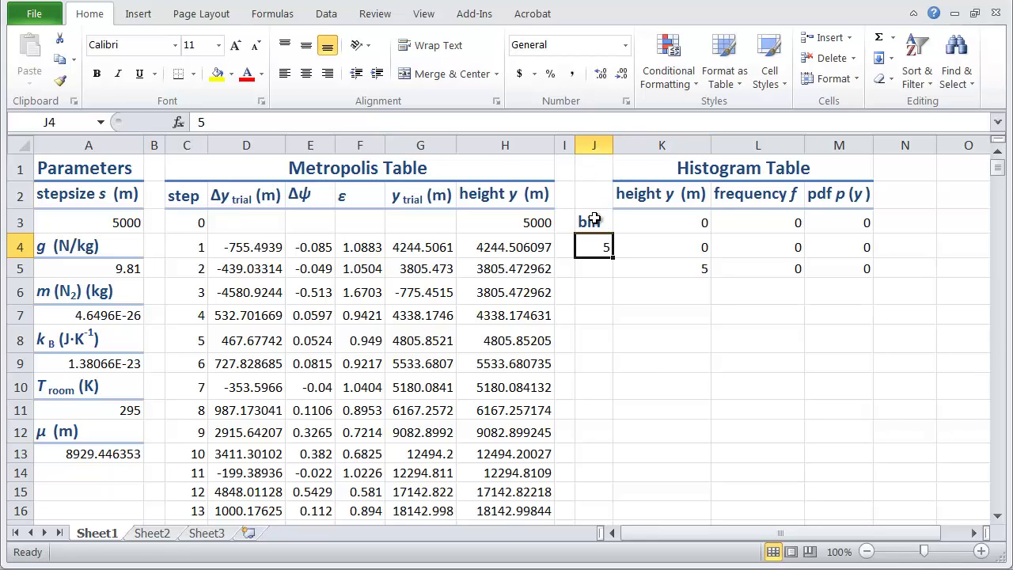
click(590, 222)
click(341, 120)
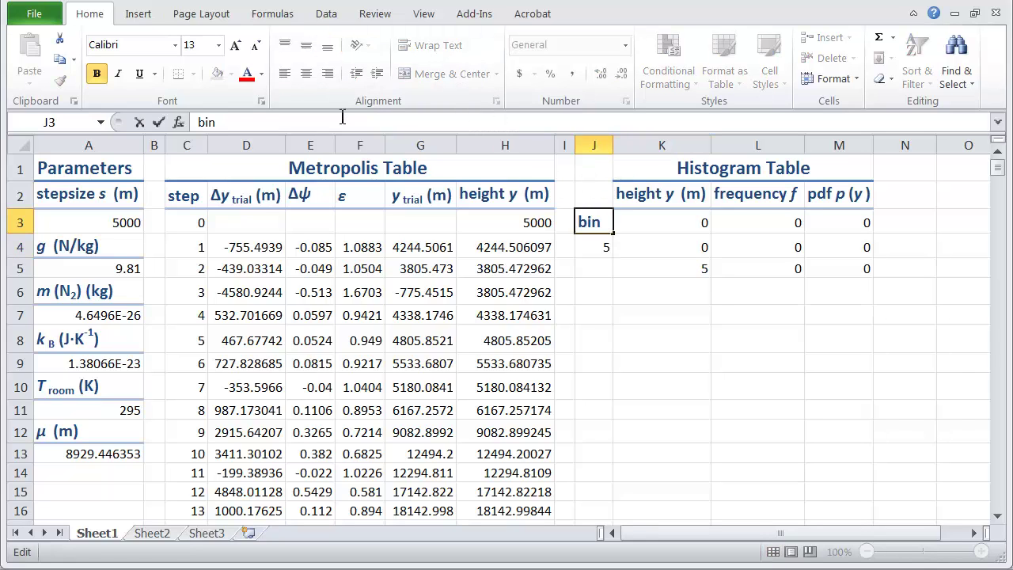
text((m))
key(Return)
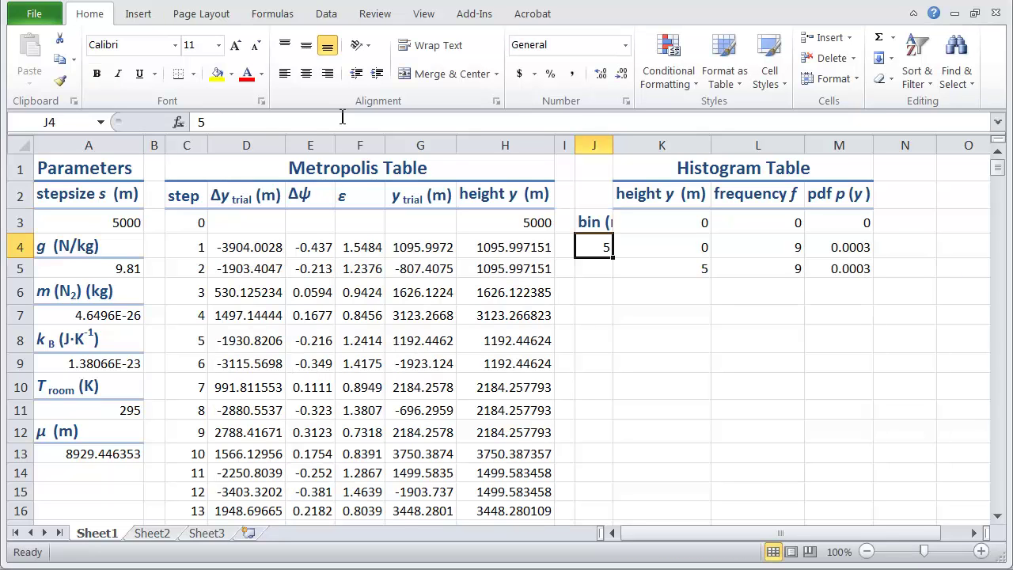
drag(613, 146, 634, 145)
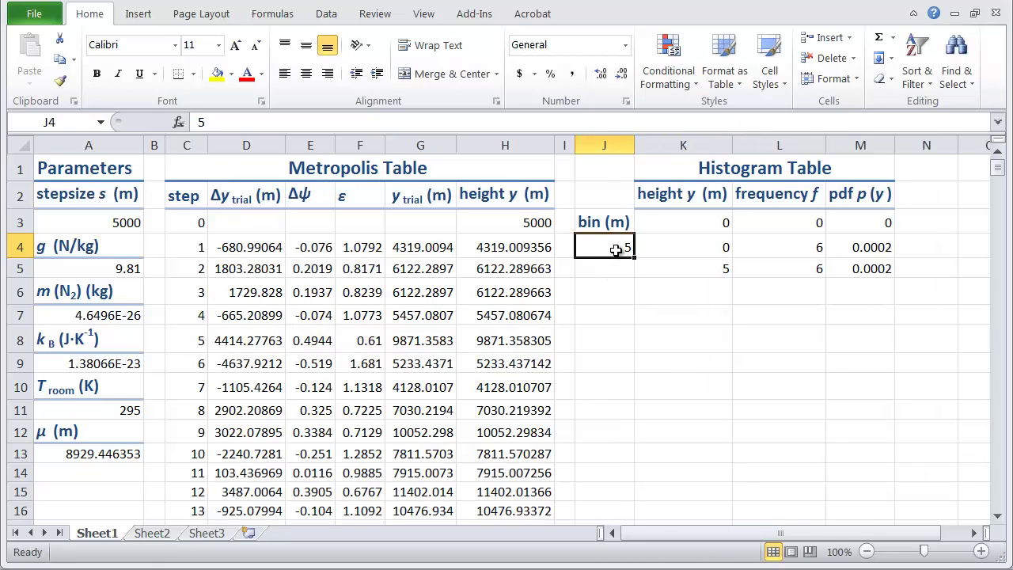
text(500)
key(Return)
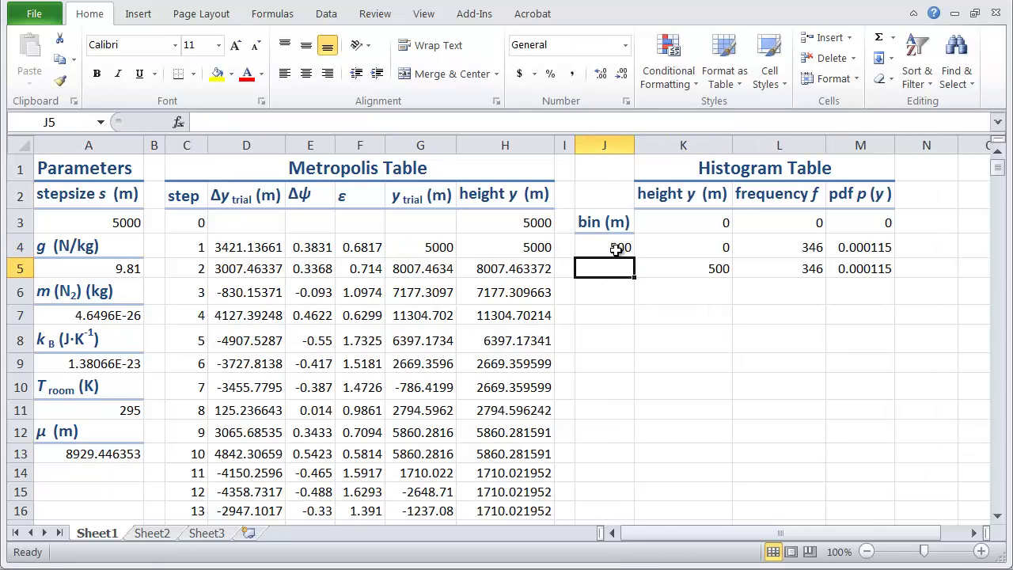
Step: Check the height formulas in K3 to K5, confirming K5 is =K4+$J$4
click(706, 223)
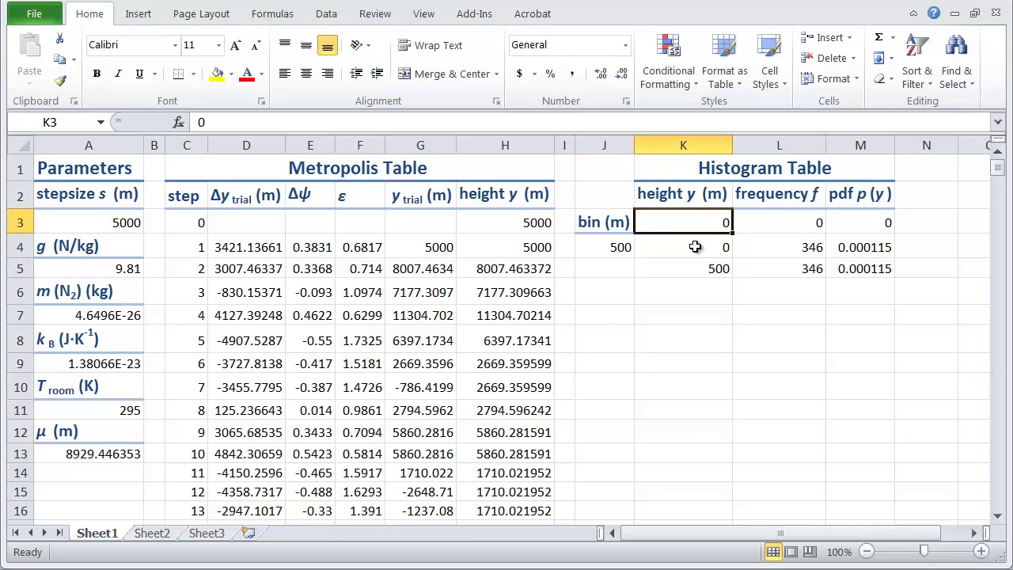
click(695, 247)
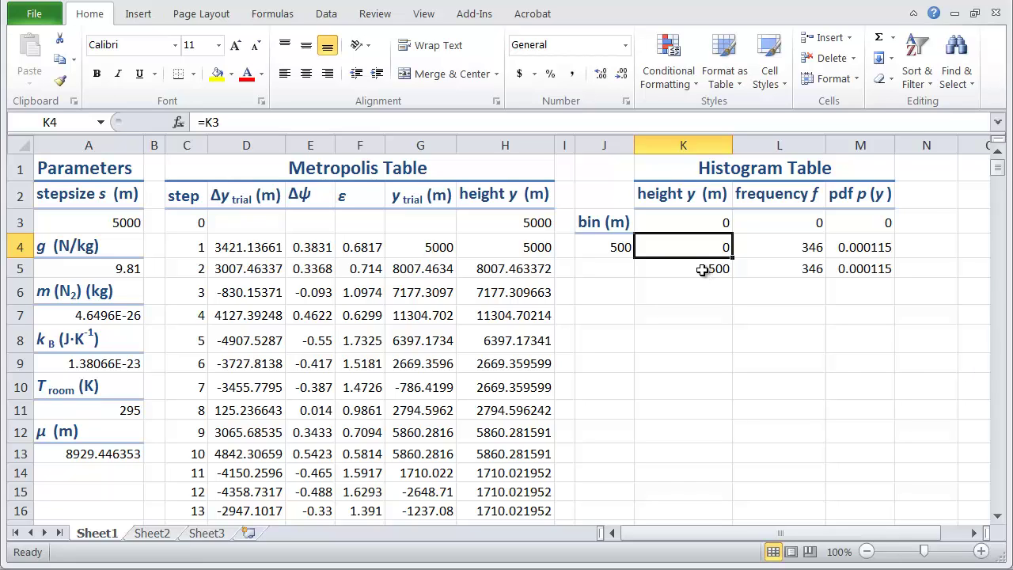
click(702, 270)
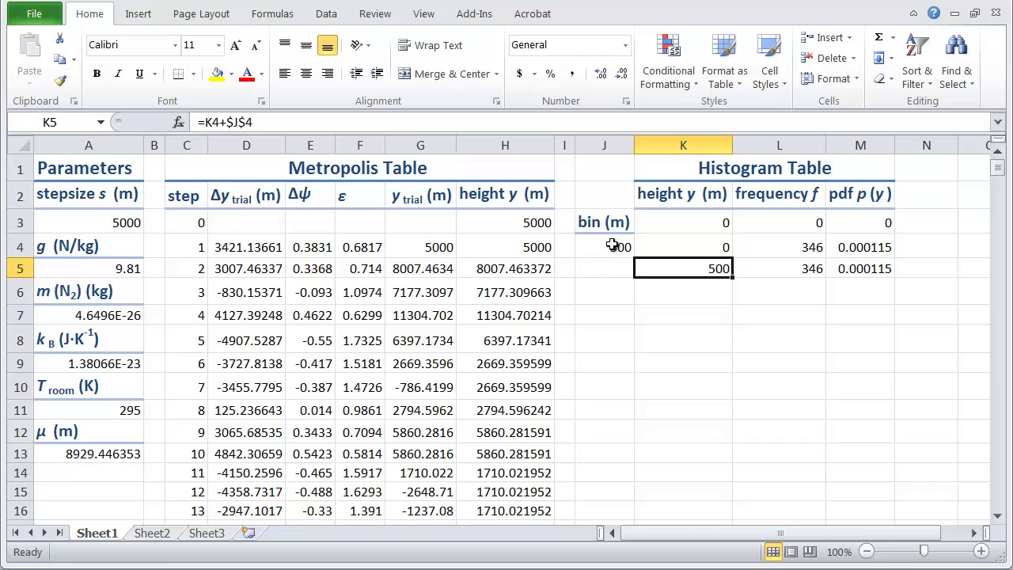
click(325, 119)
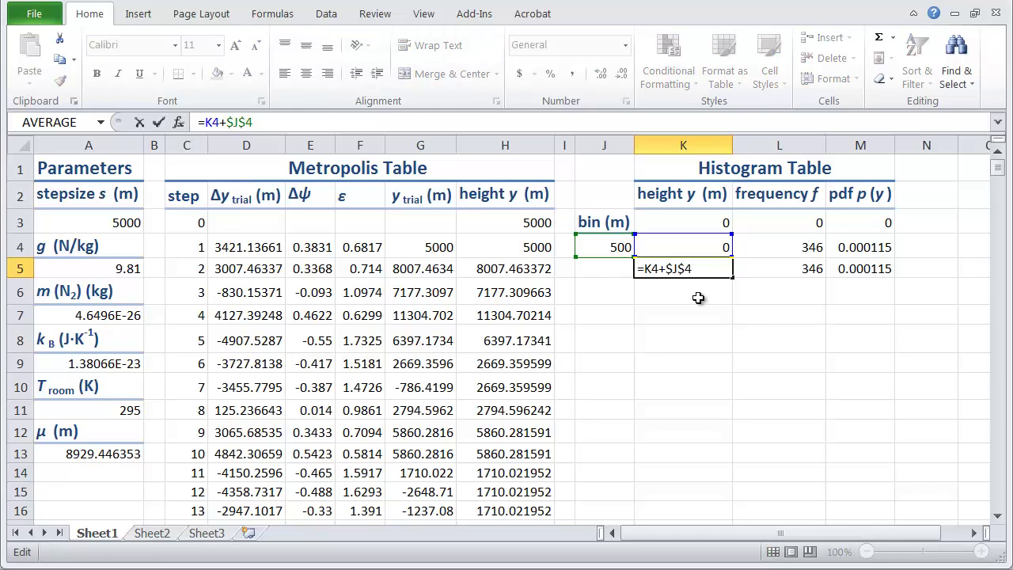
click(775, 321)
Step: Change the start of the L4 COUNTIFS height range from row 3 to row 4
click(788, 252)
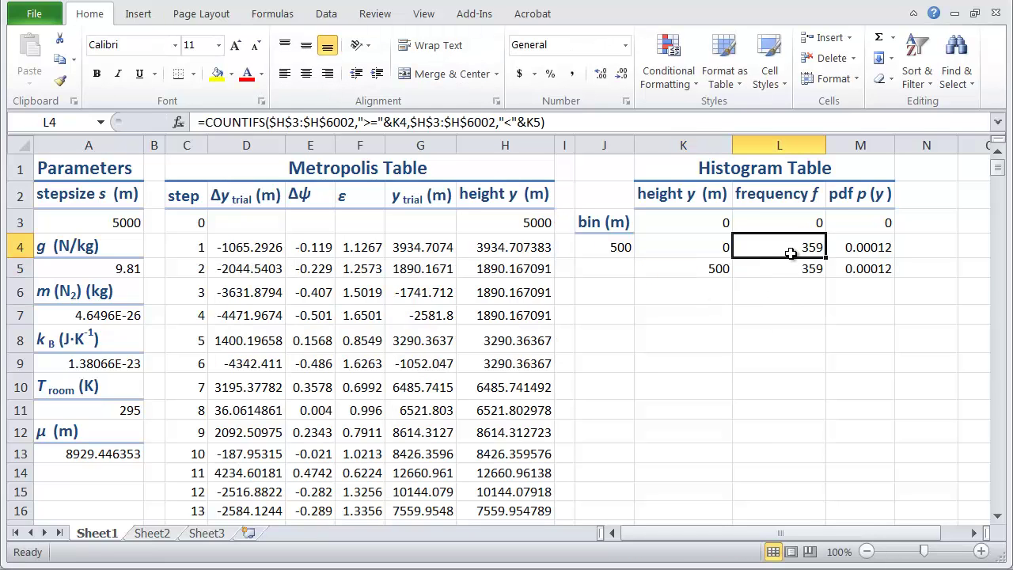
click(604, 123)
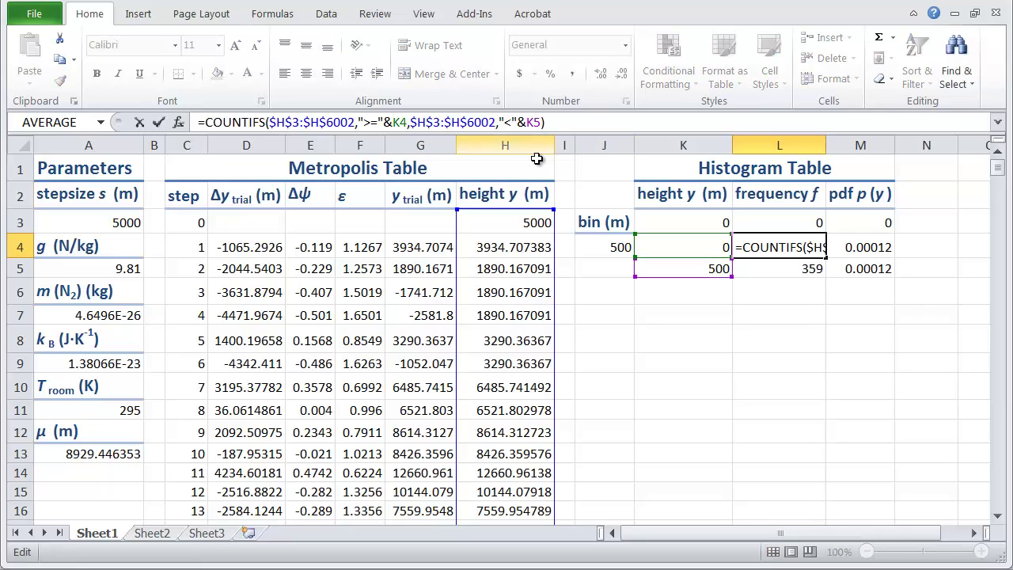
drag(521, 212, 521, 212)
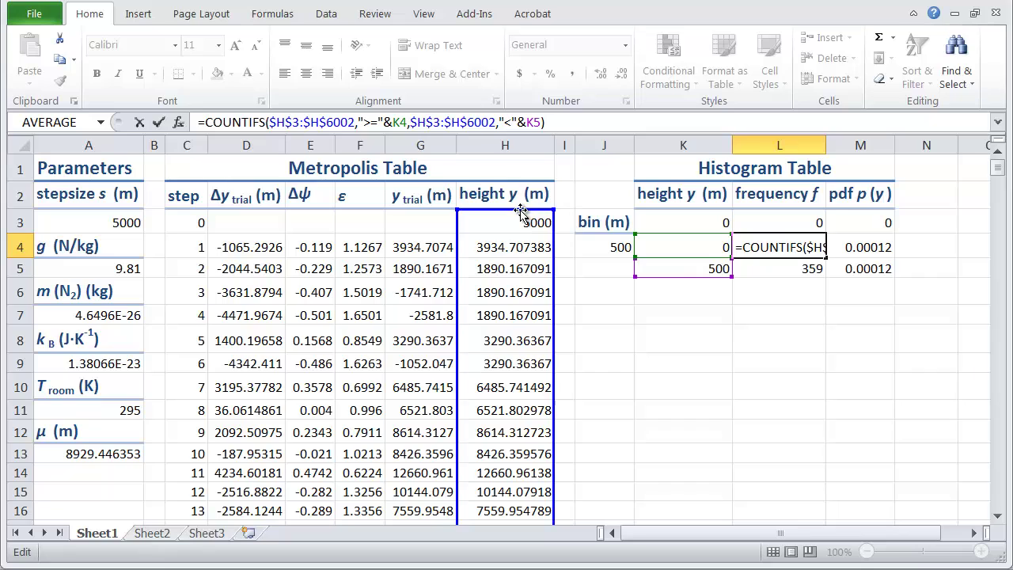
click(298, 122)
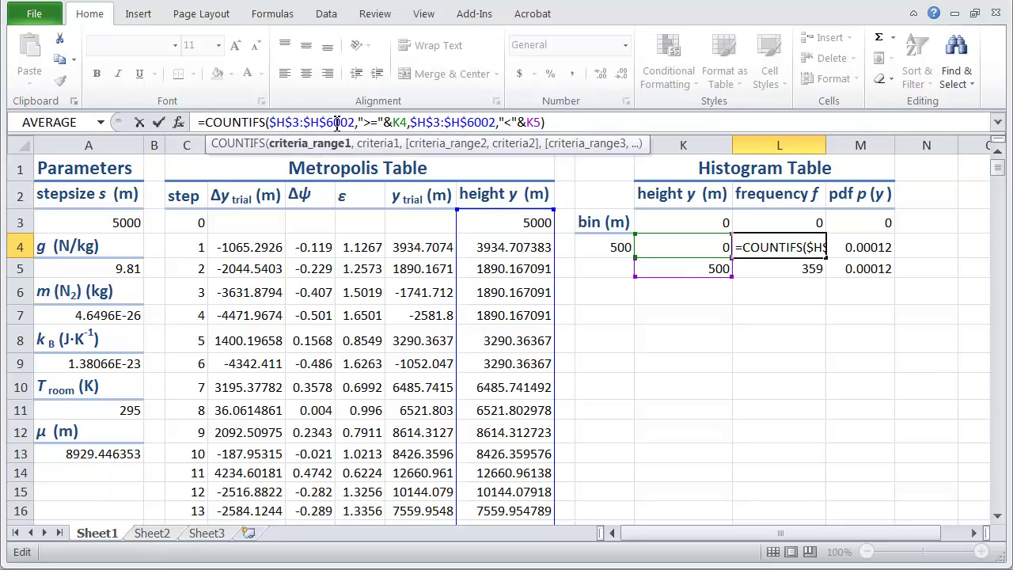
key(BackSpace)
text(4)
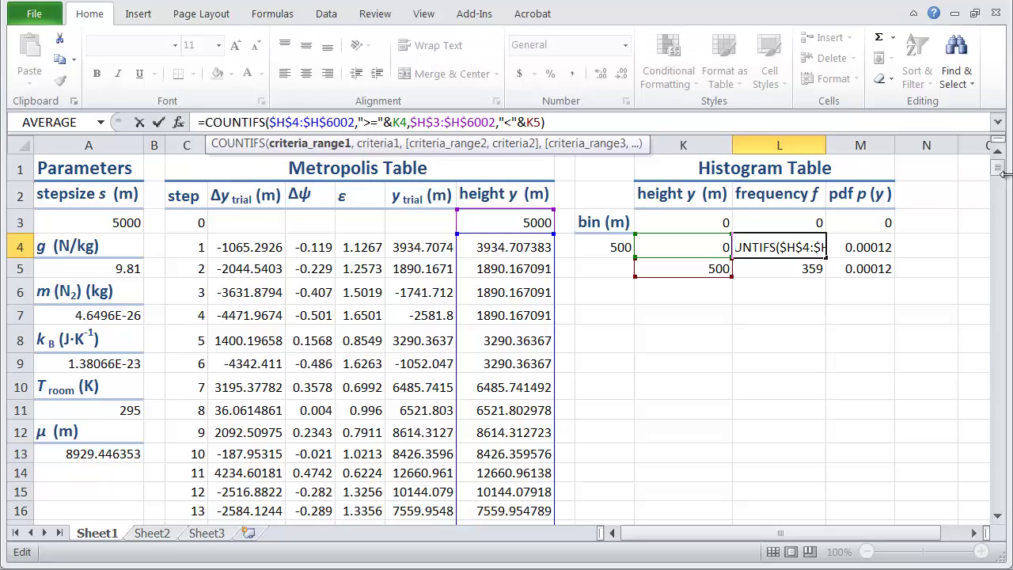
Step: End both COUNTIFS ranges at row 10003, giving frequency 550
drag(1001, 173, 973, 475)
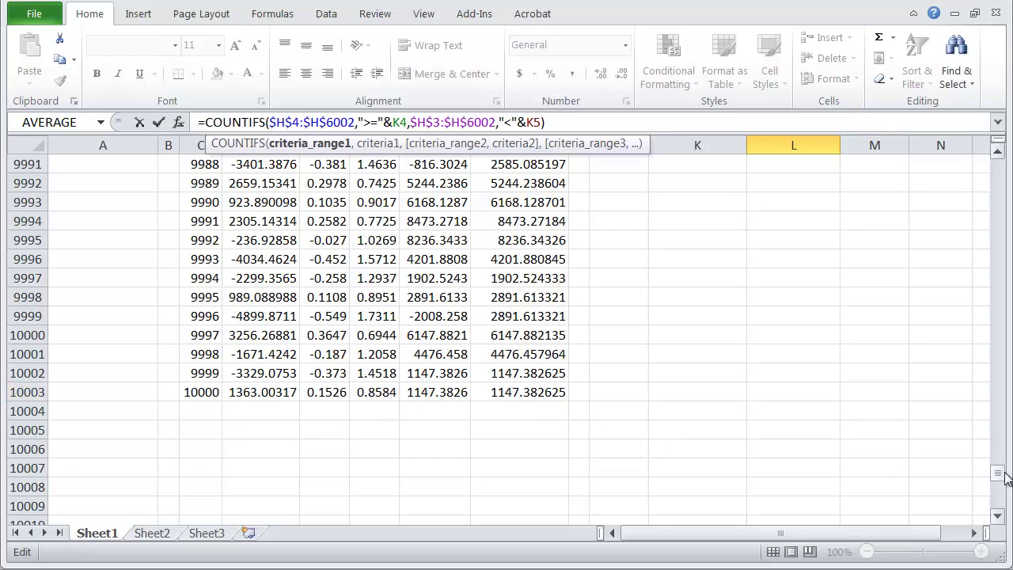
drag(1000, 475, 1005, 159)
drag(328, 120, 355, 122)
text(1000)
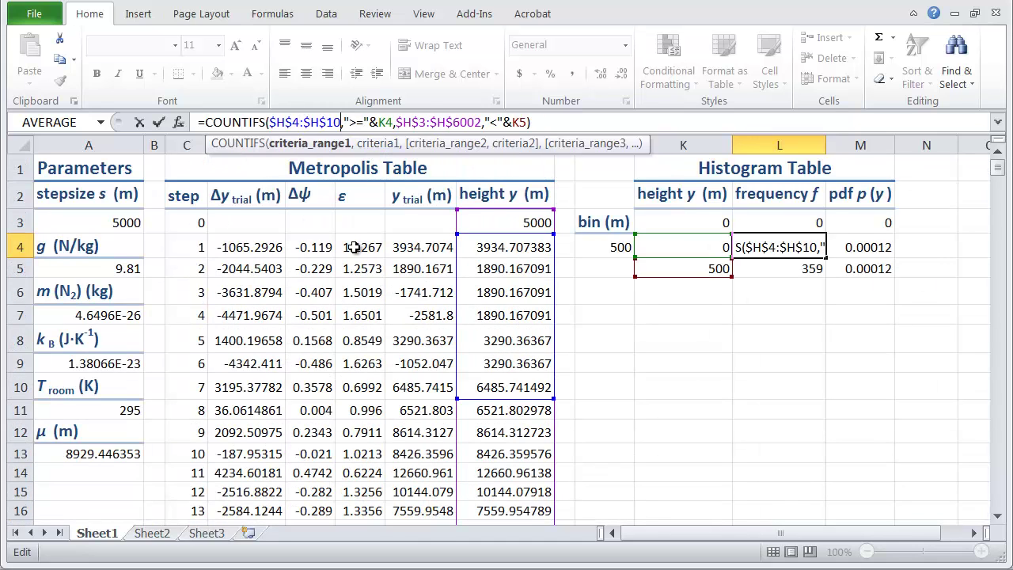
text(3)
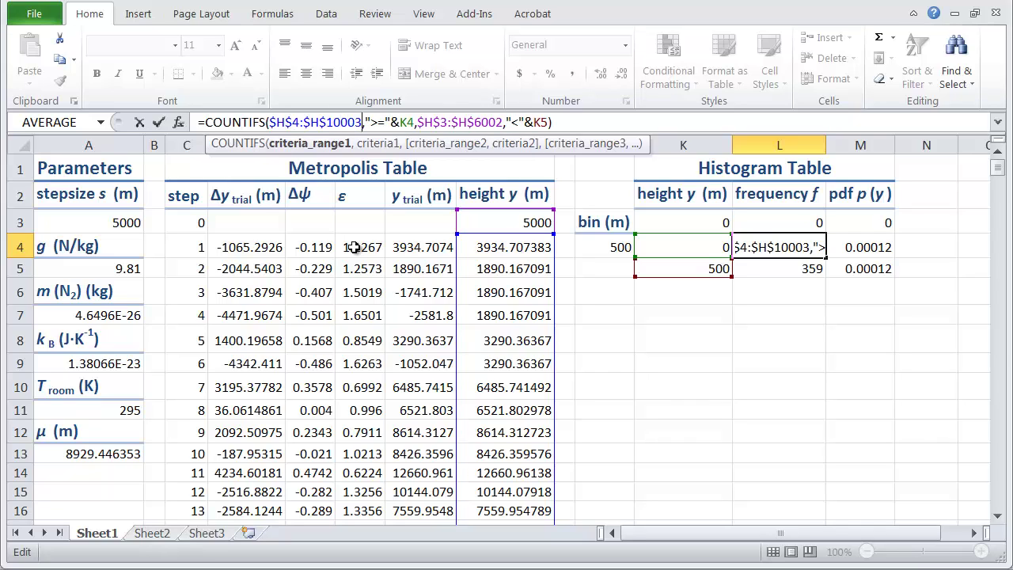
drag(474, 122, 500, 124)
text(100)
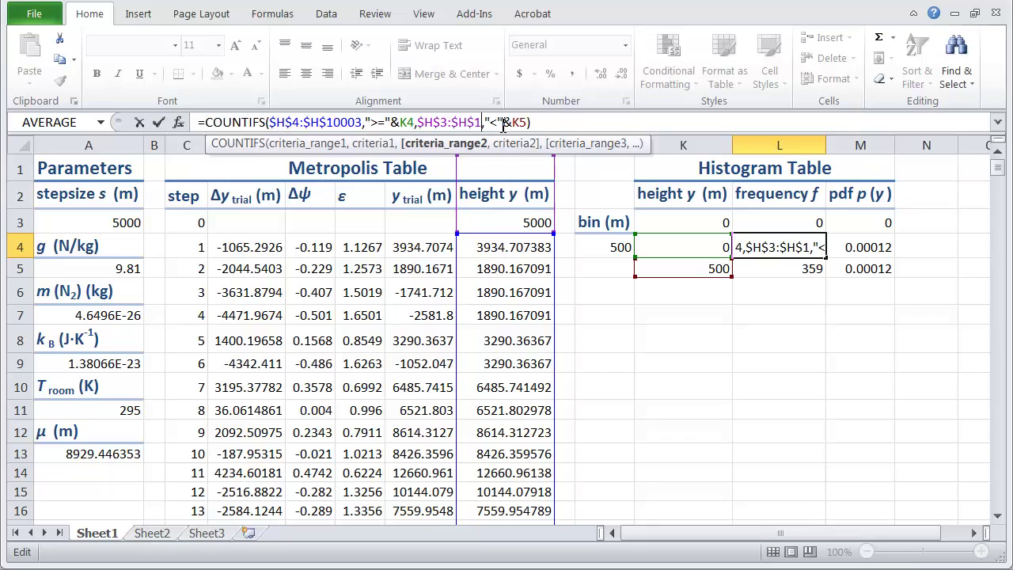
text(03)
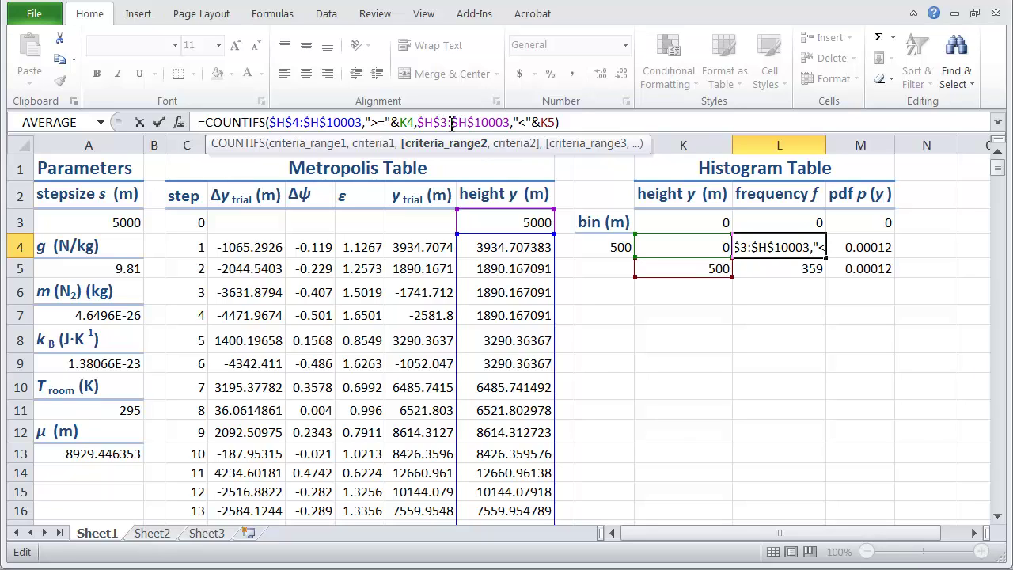
key(Return)
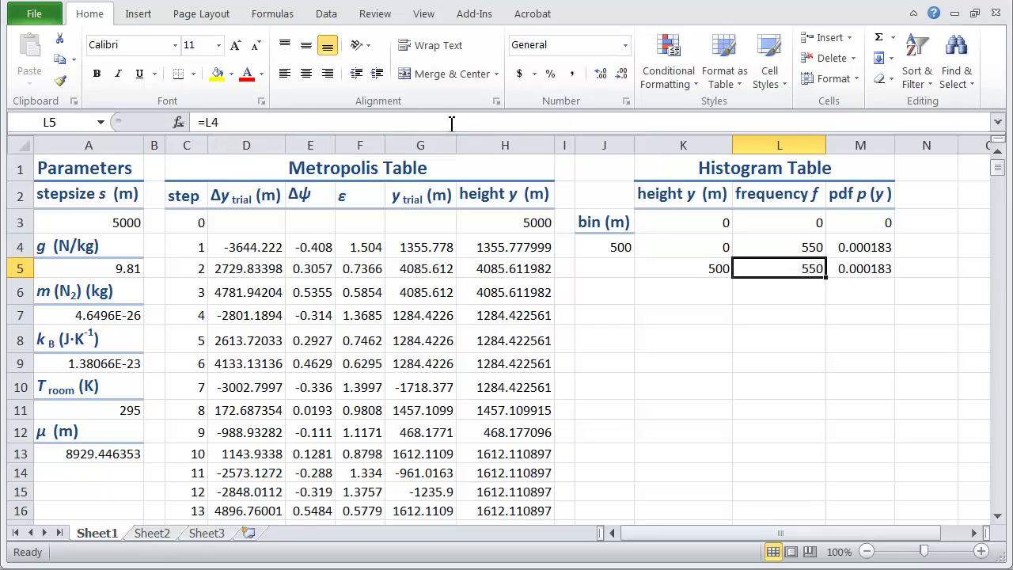
click(779, 251)
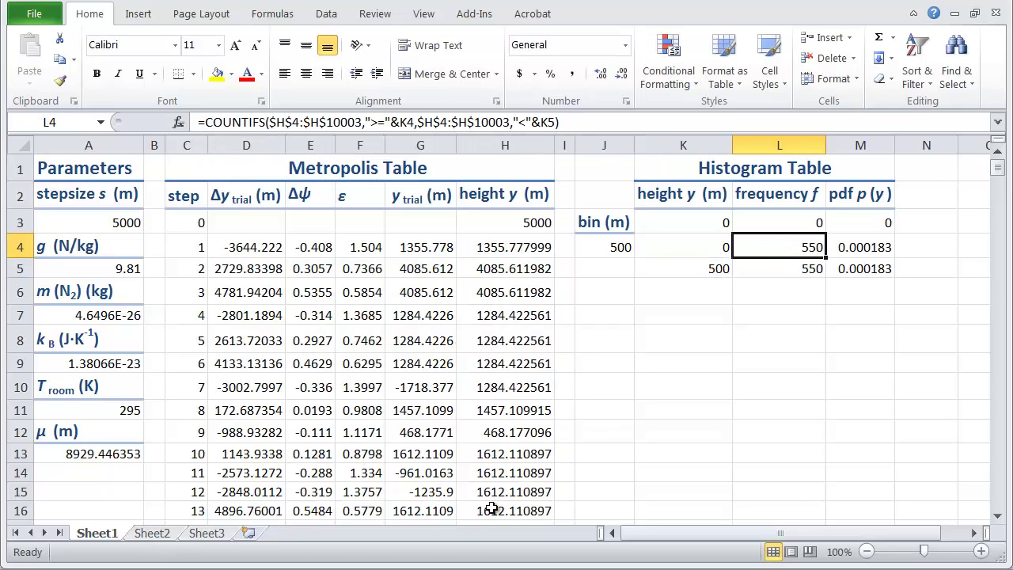
click(618, 124)
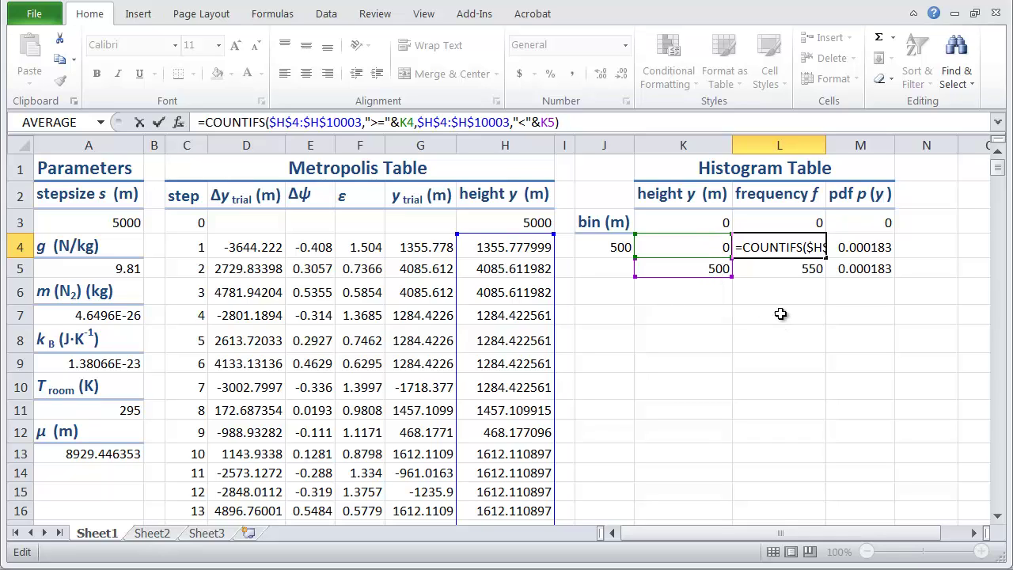
key(ctrl+Return)
click(782, 269)
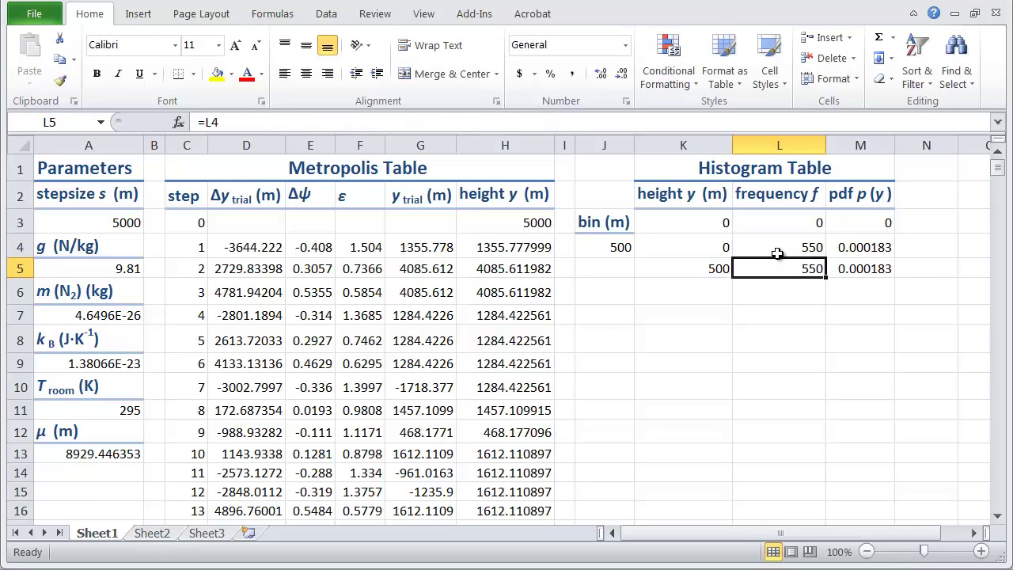
click(361, 123)
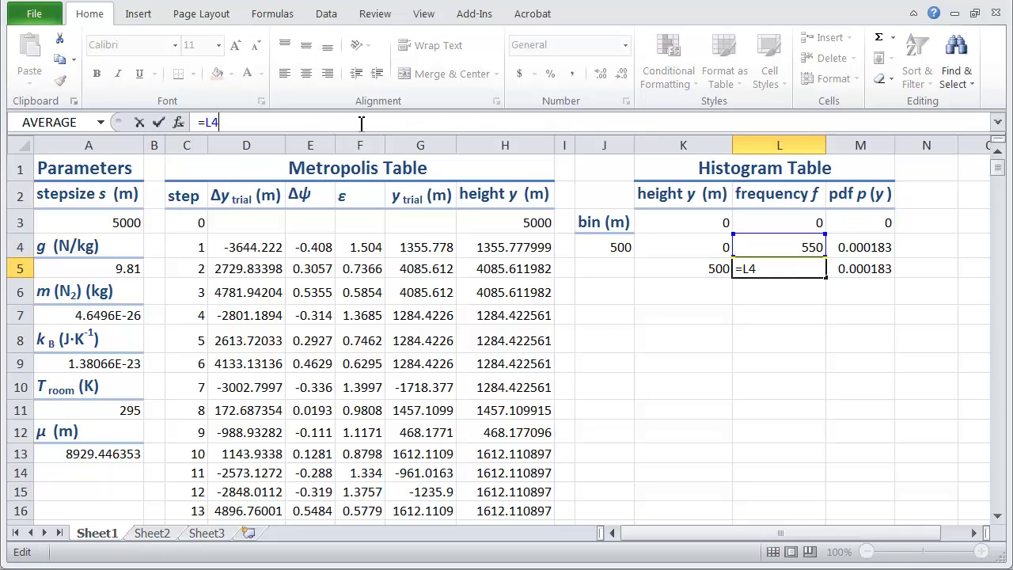
Step: Change the M4 pdf formula to divide by 10000: =L4/10000/$J$4
click(808, 456)
click(847, 250)
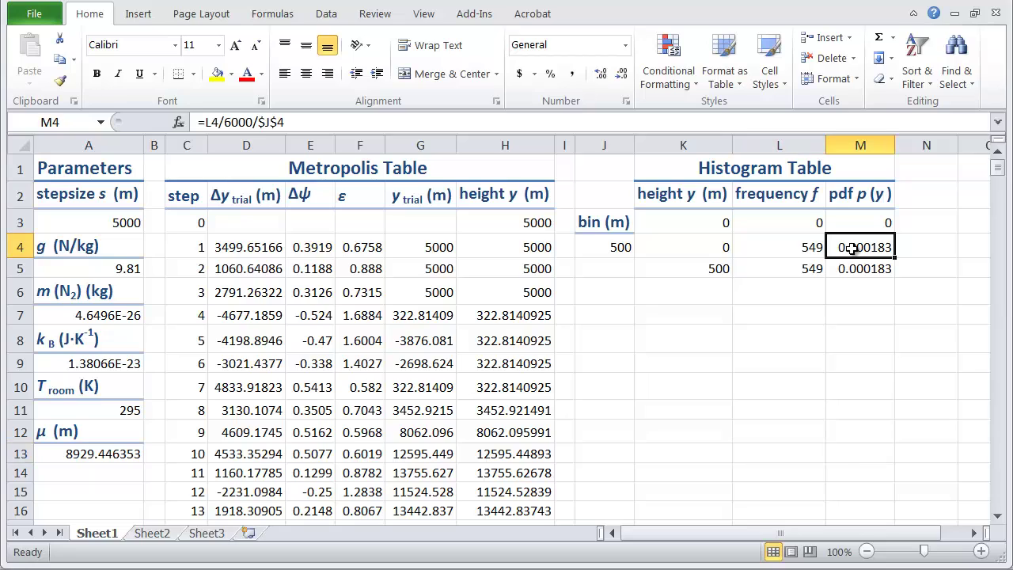
click(401, 123)
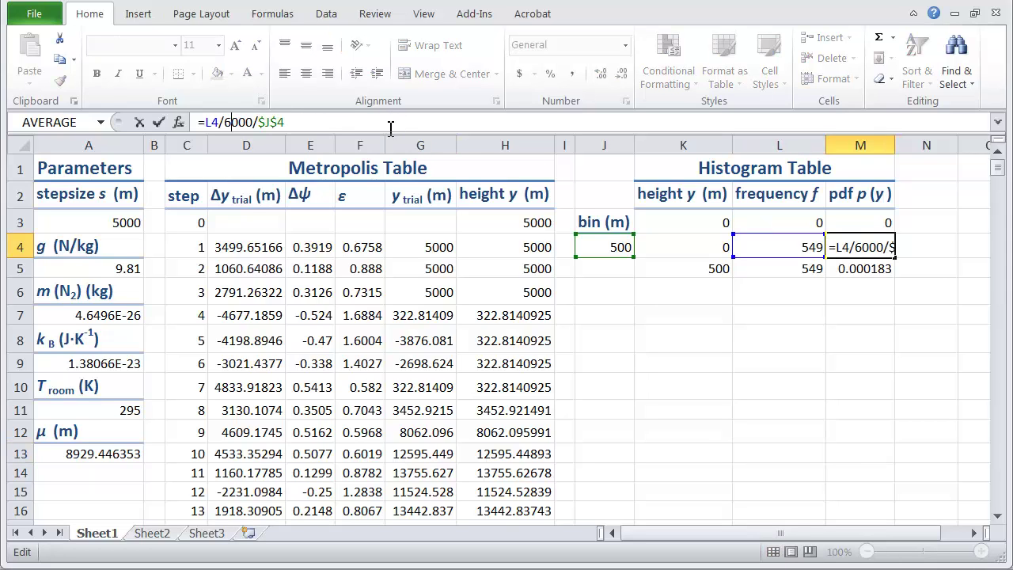
key(BackSpace)
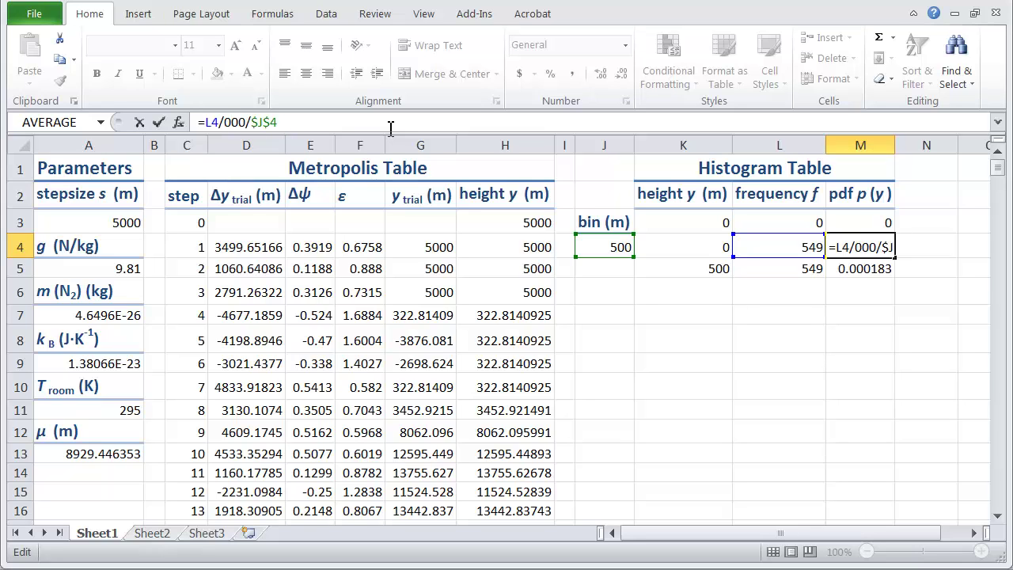
text(10)
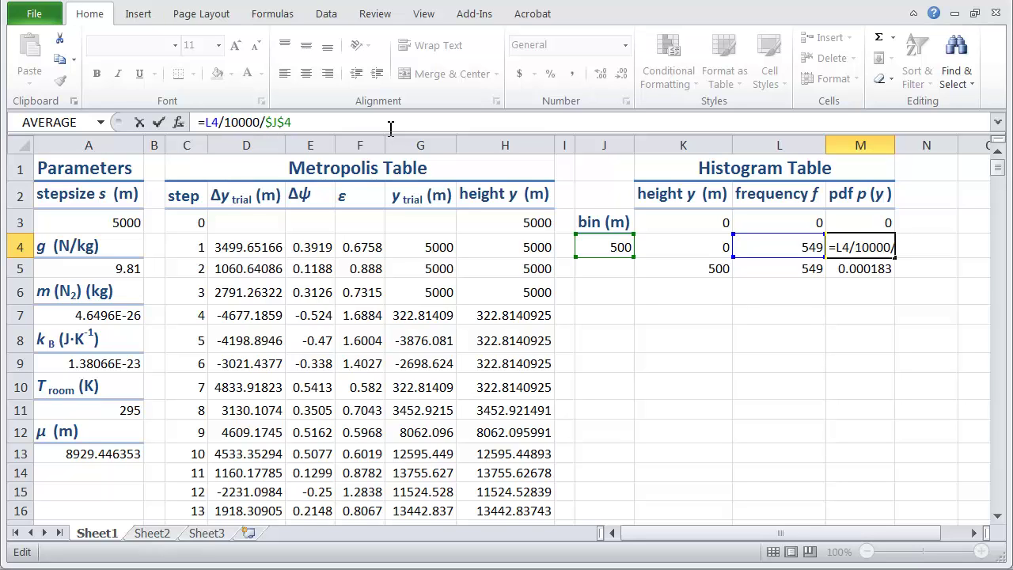
key(Return)
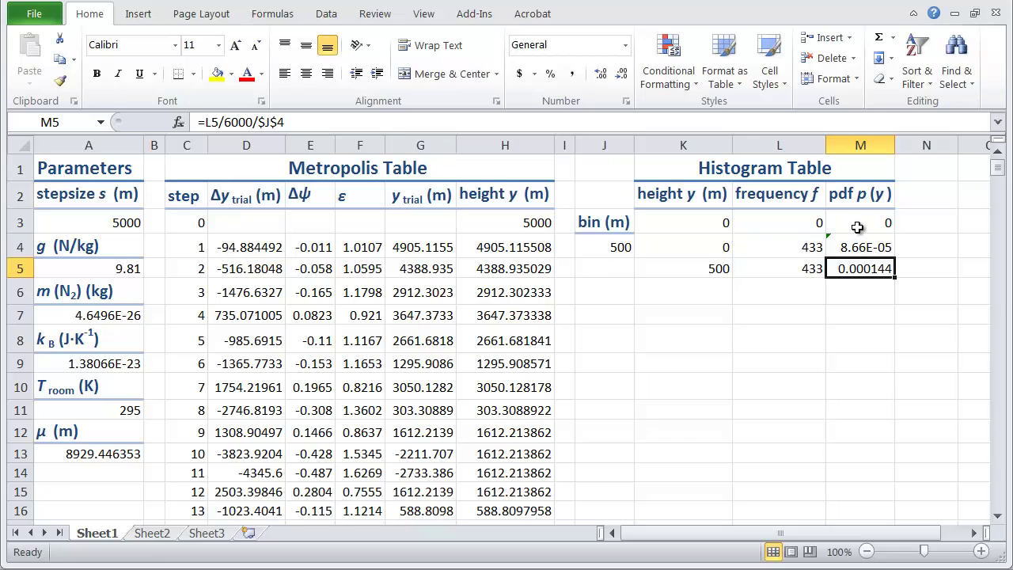
Step: Copy the corrected pdf formula from M4 up into M3 and down into M5
click(858, 227)
click(879, 247)
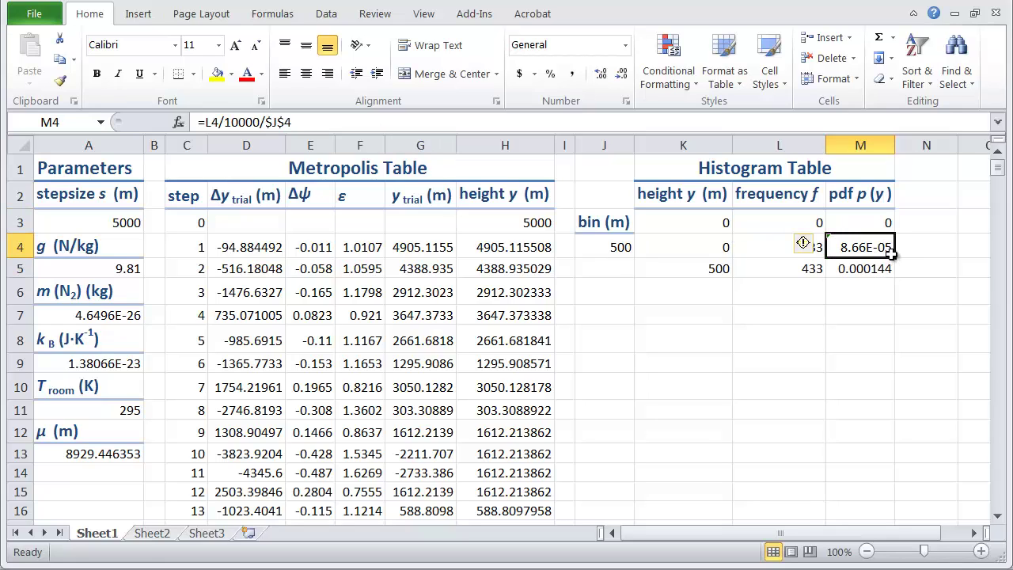
drag(894, 259, 900, 219)
click(874, 250)
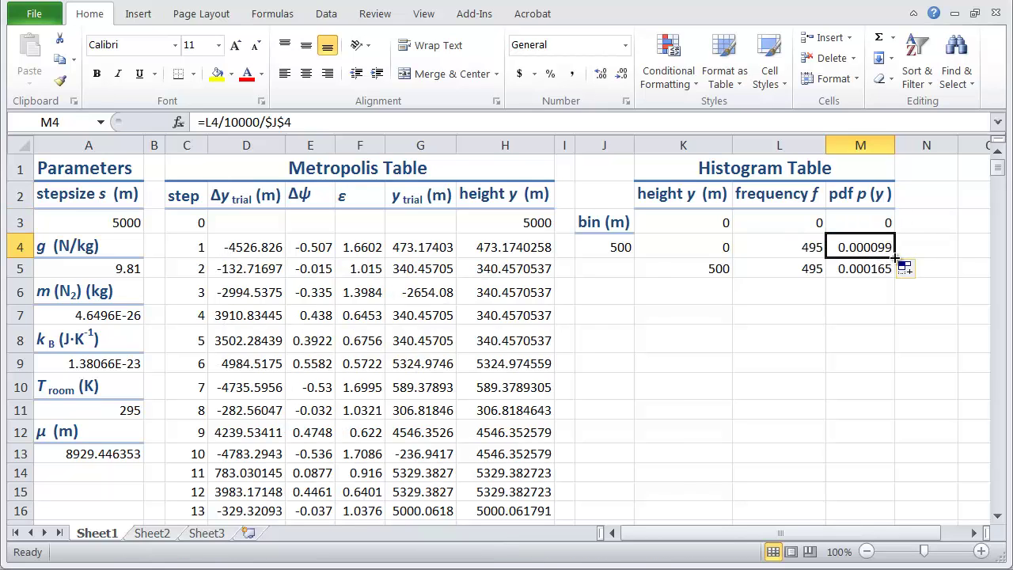
drag(895, 258, 896, 276)
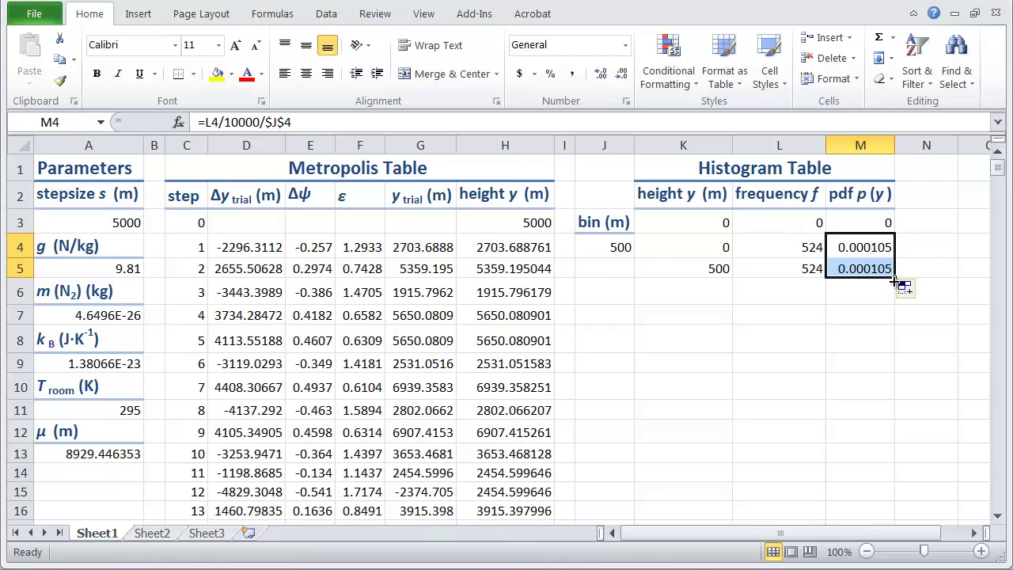
click(855, 297)
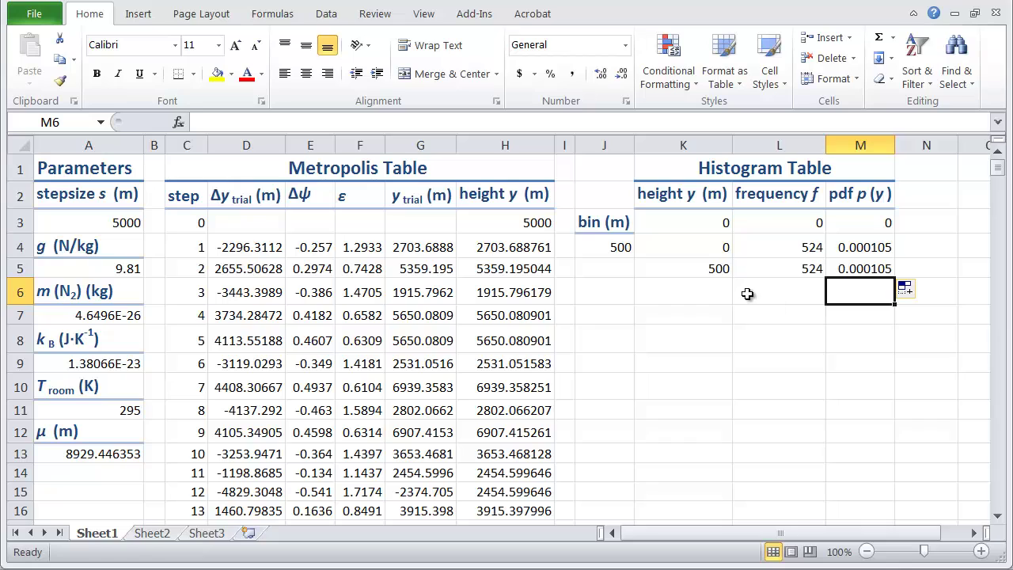
Step: Fill histogram rows K4:M5 down to bin height 64000, then select column H to count values
click(683, 268)
key(Return)
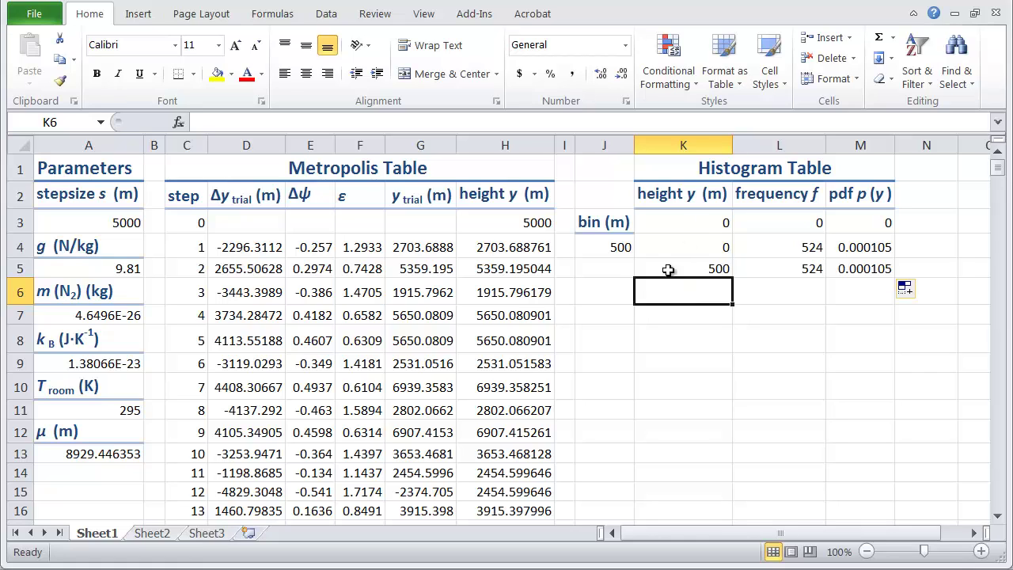
drag(672, 249, 916, 519)
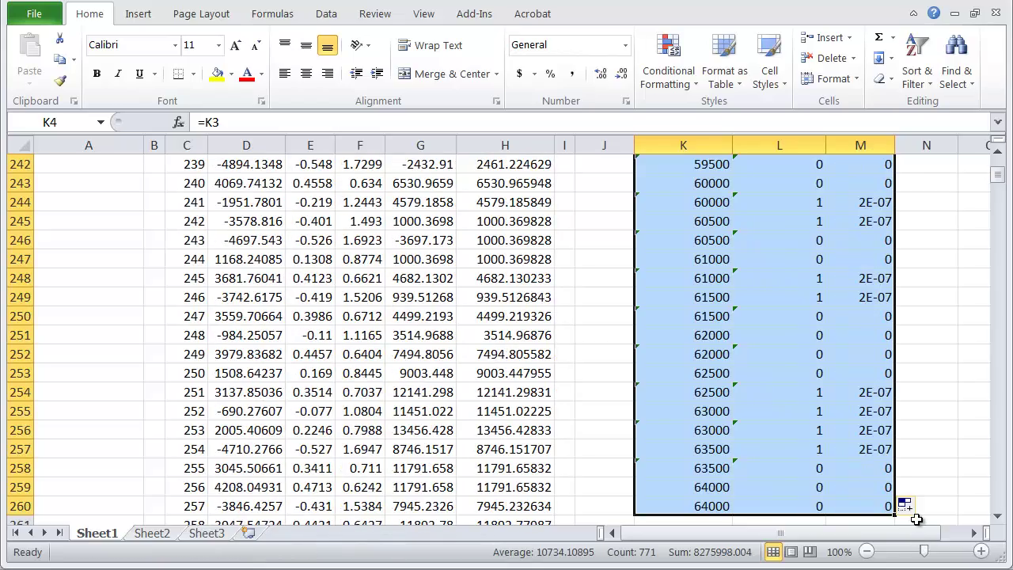
key(ctrl+Up)
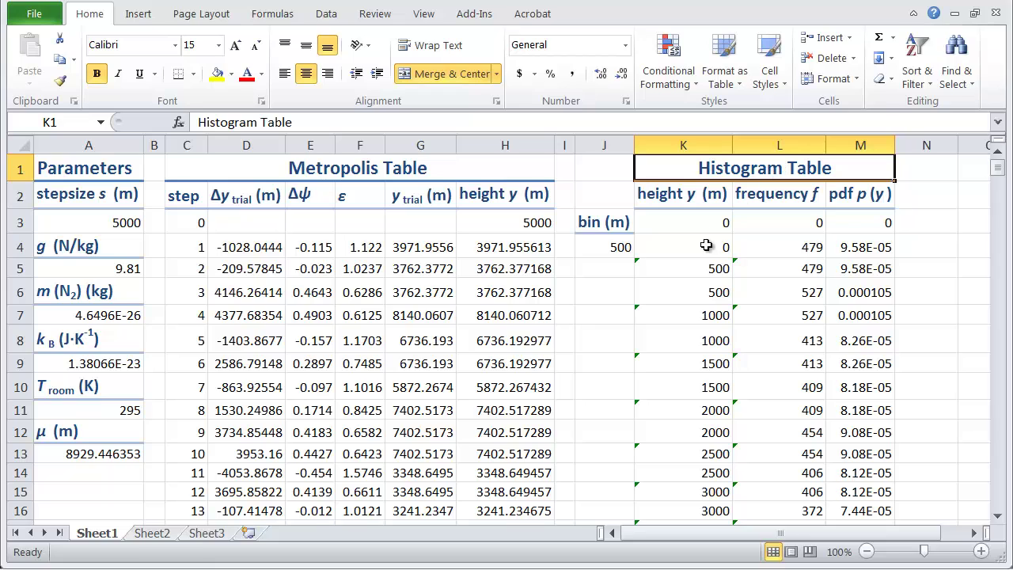
click(514, 146)
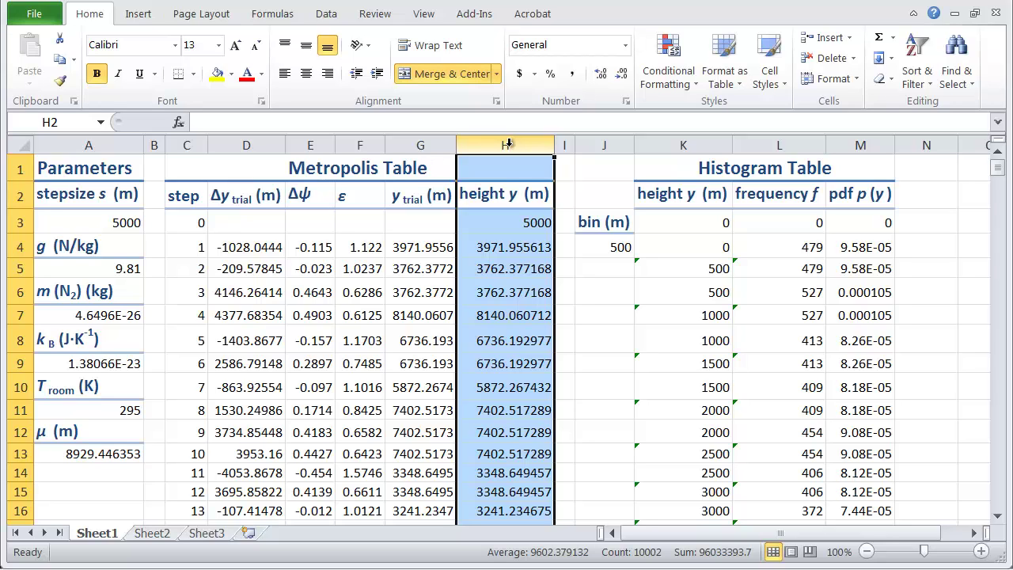
Step: Plot pdf (M3:M325) against height (K3:K325) as a scatter chart with straight lines
click(690, 226)
drag(690, 225, 726, 486)
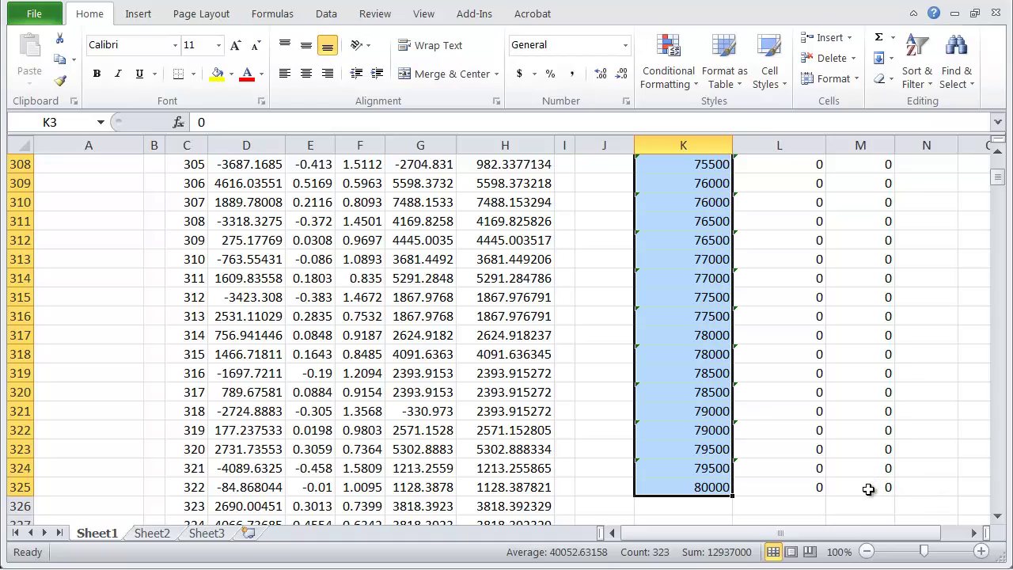
drag(860, 481, 853, 227)
click(141, 14)
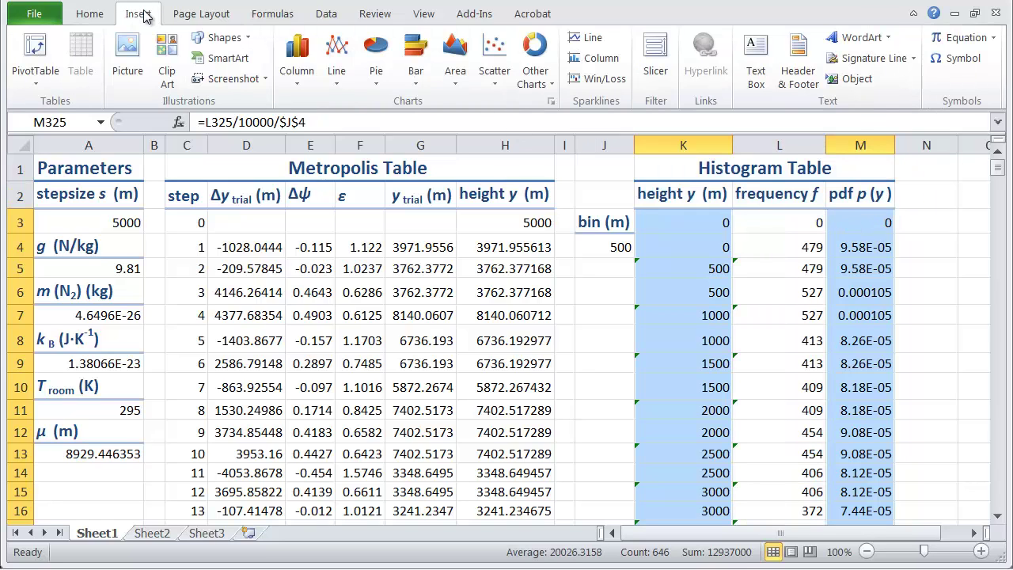
click(493, 51)
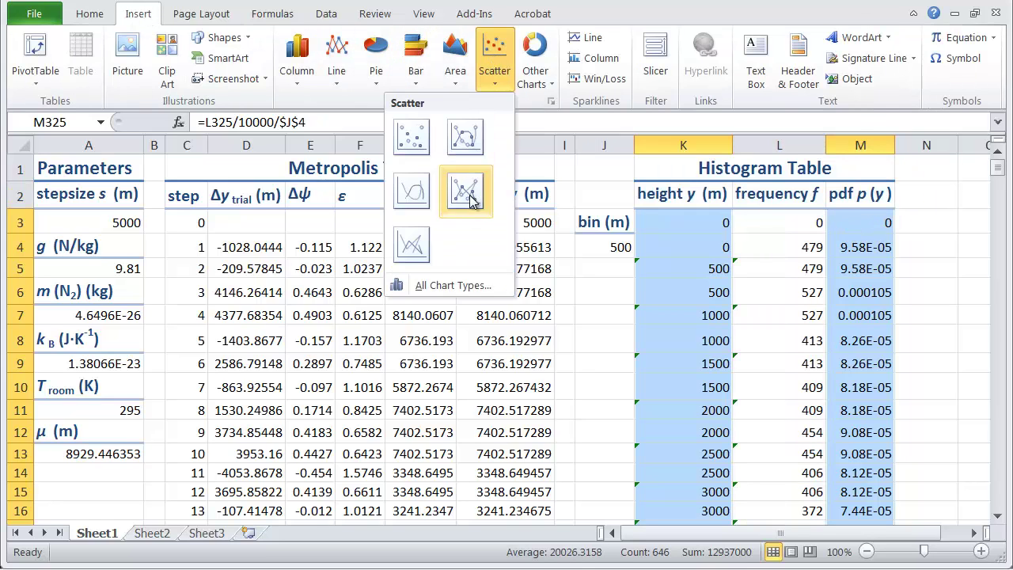
click(398, 247)
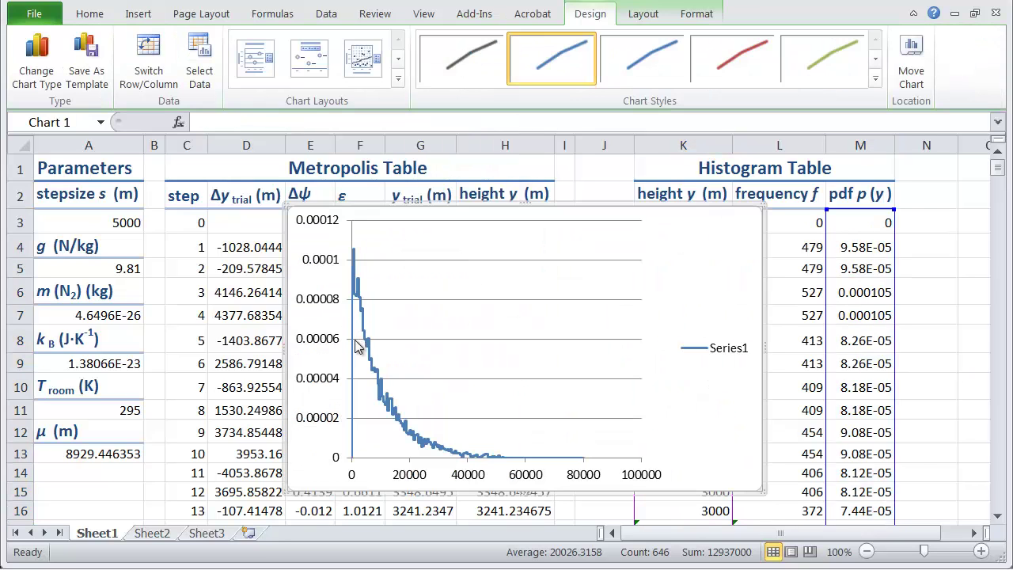
Step: Apply the Markers_only template, revert to straight-line scatter, and move the chart left
click(432, 300)
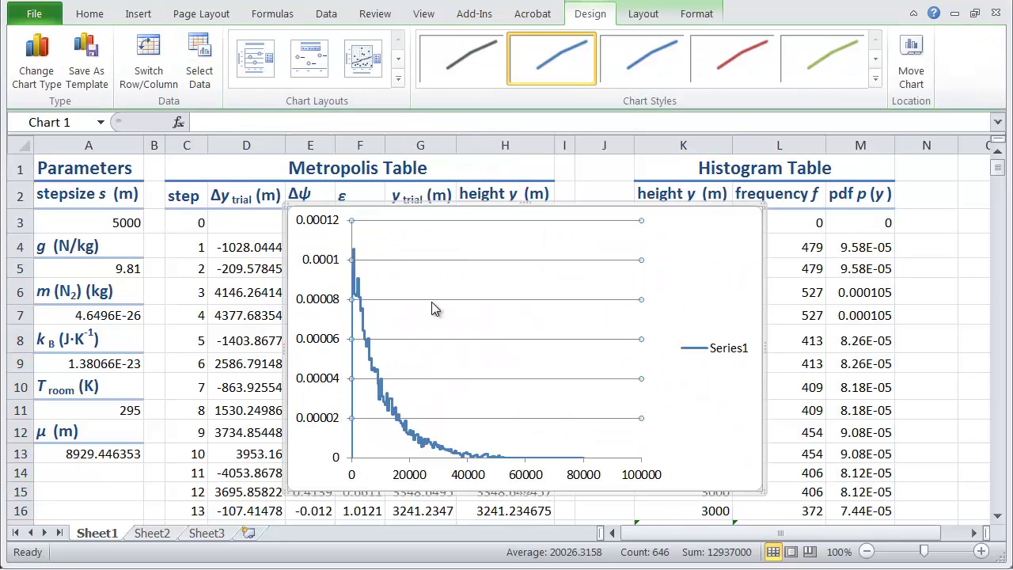
click(37, 60)
click(72, 59)
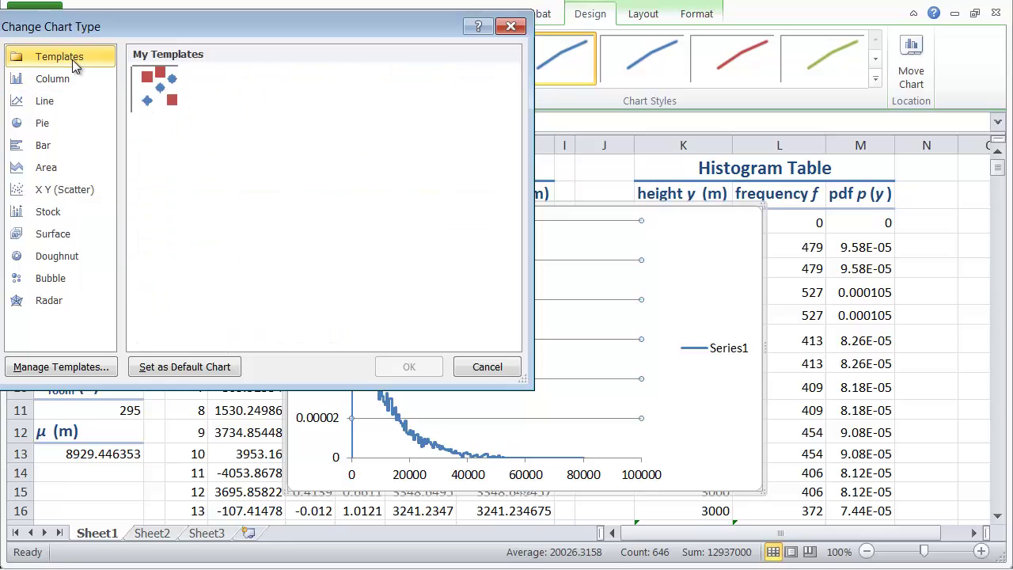
click(146, 103)
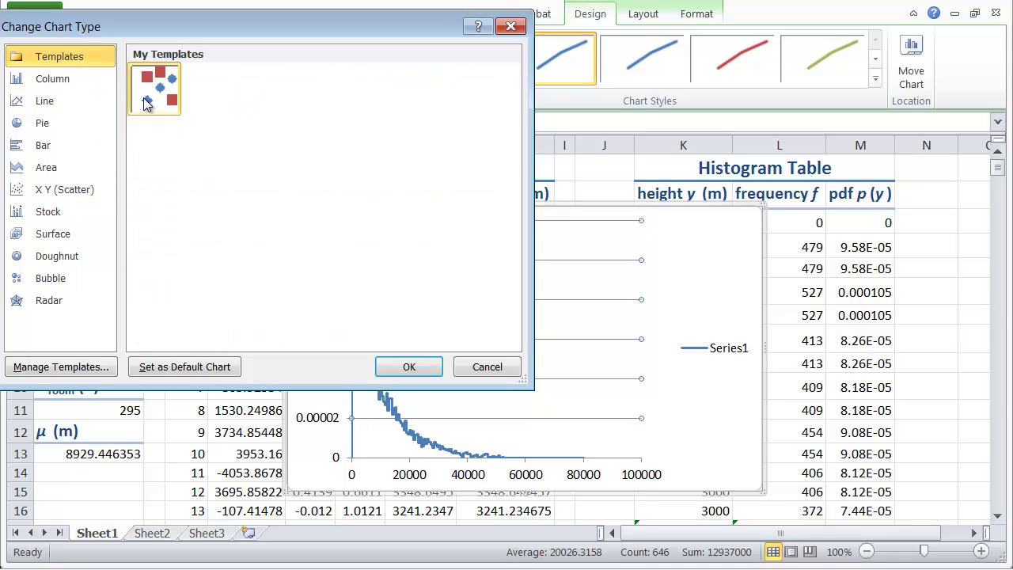
click(413, 369)
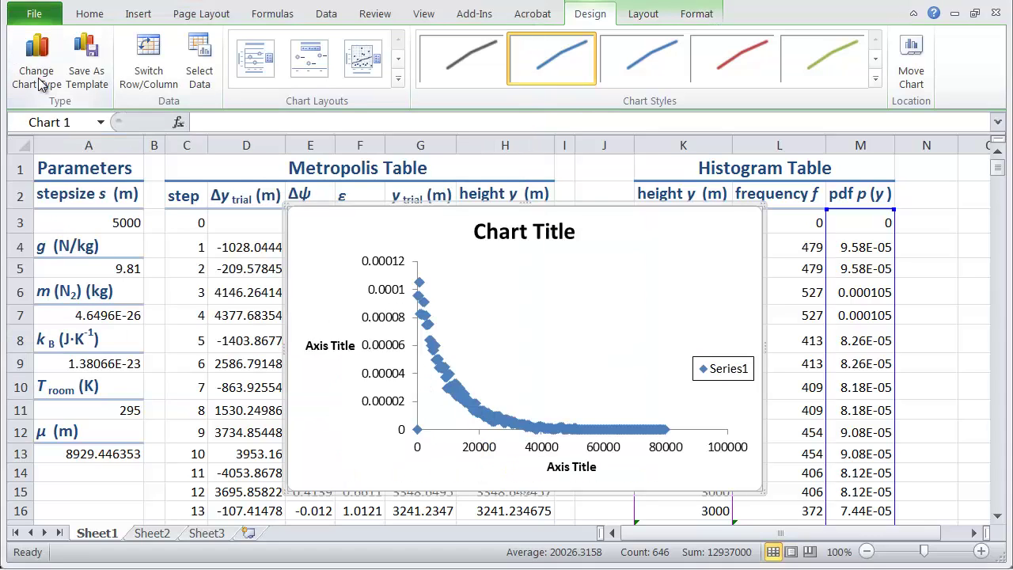
click(39, 82)
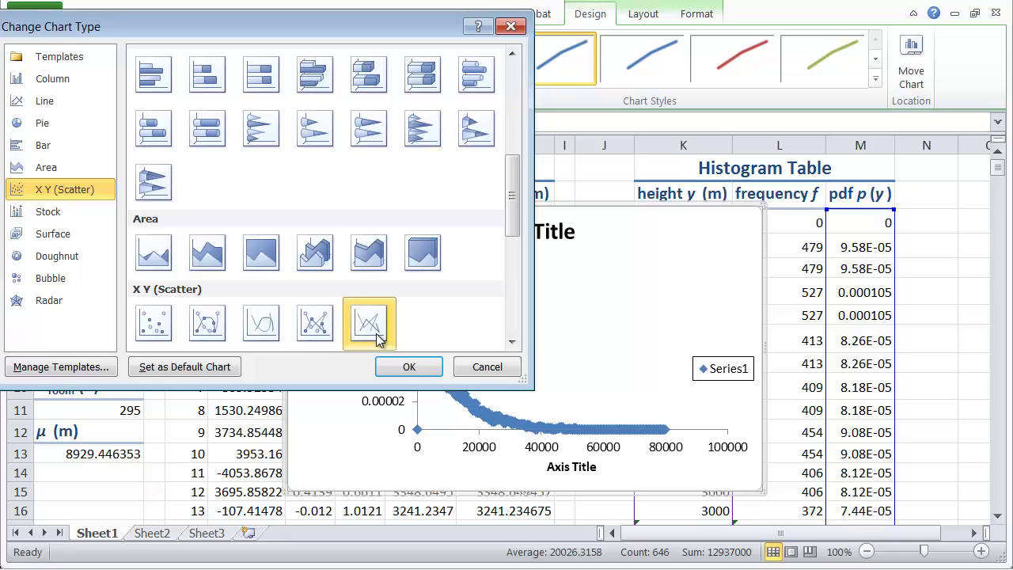
click(407, 366)
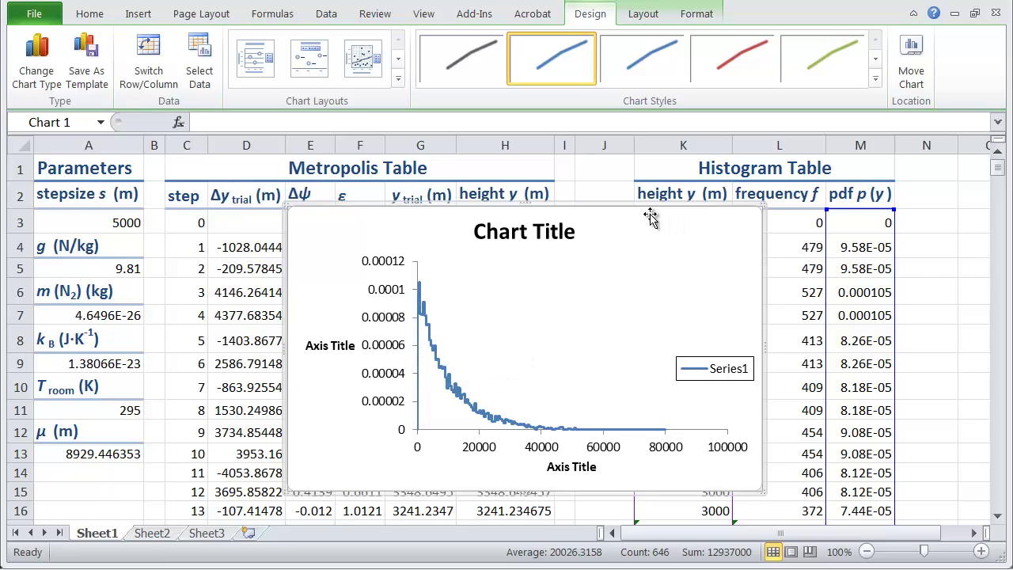
drag(613, 224, 450, 212)
drag(639, 214, 637, 227)
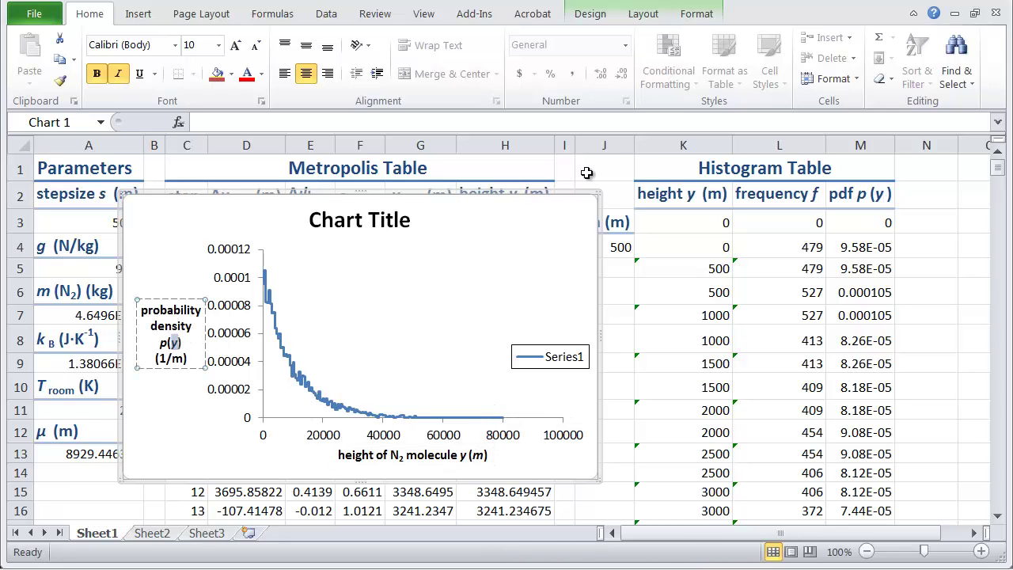
Step: Label both axes, cap the height axis at 50000, and title the chart 'Boltzmann distribution of the isothermal atmosphere'
click(586, 169)
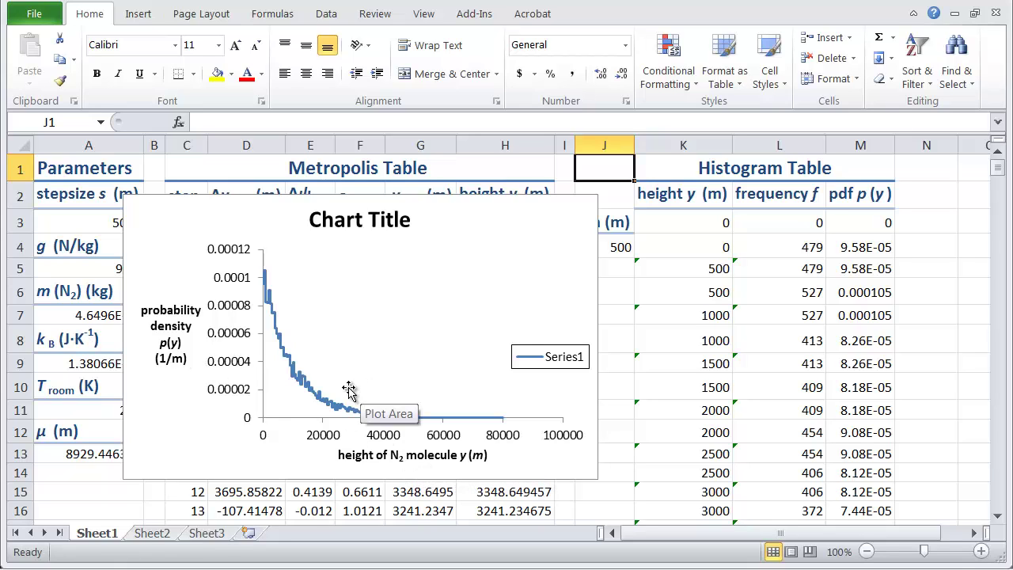
click(384, 439)
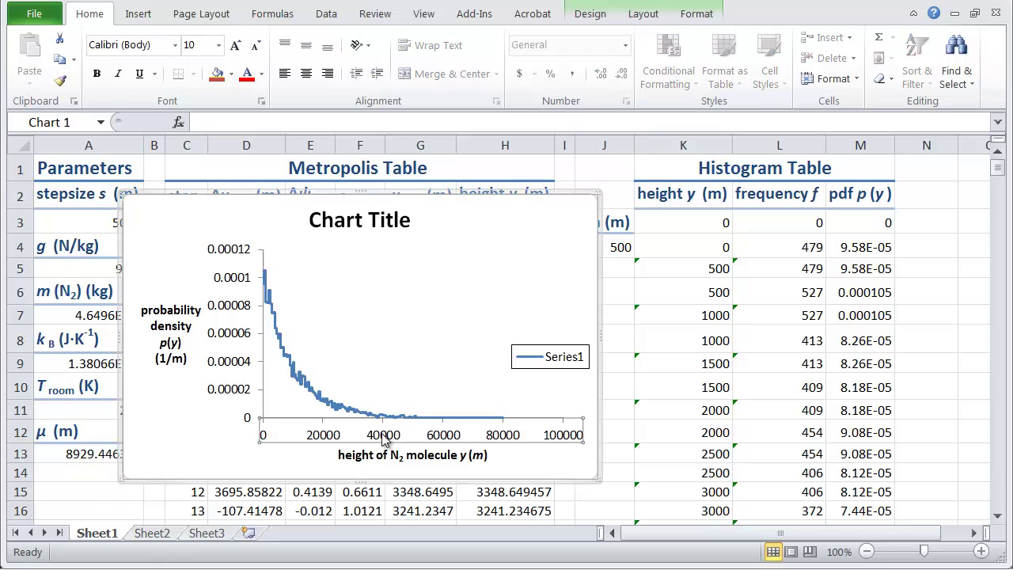
right_click(261, 435)
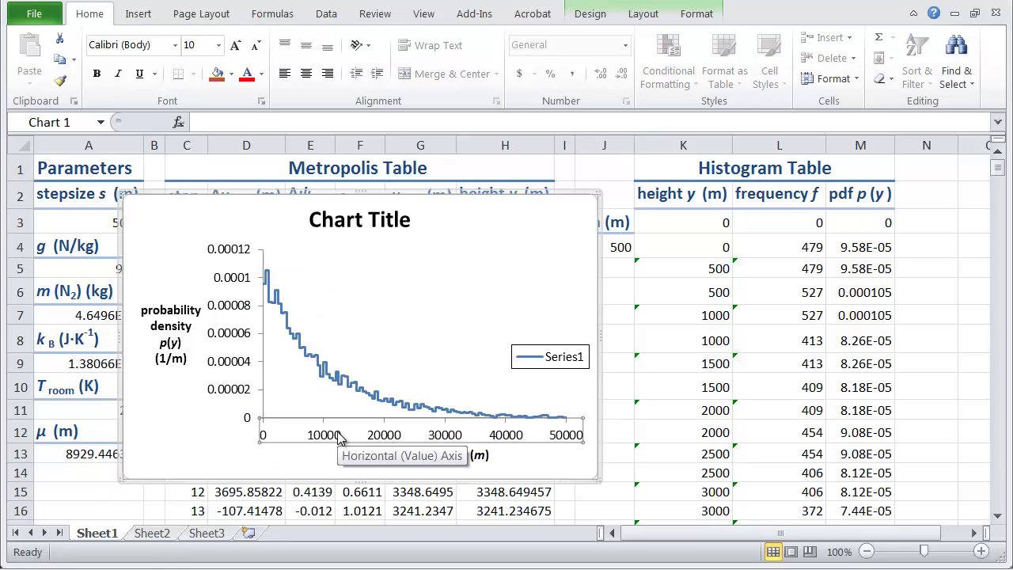
click(360, 219)
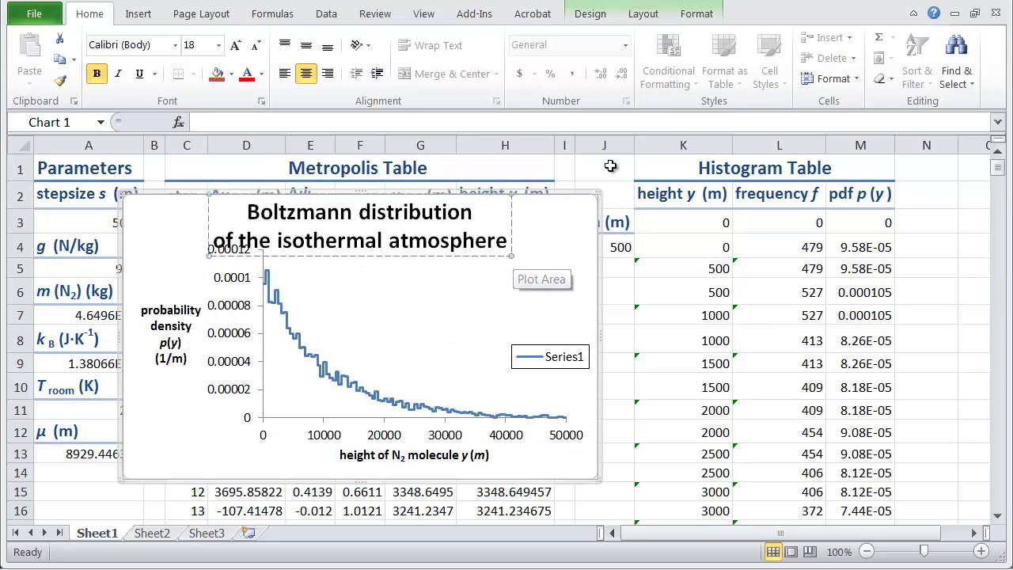
click(610, 166)
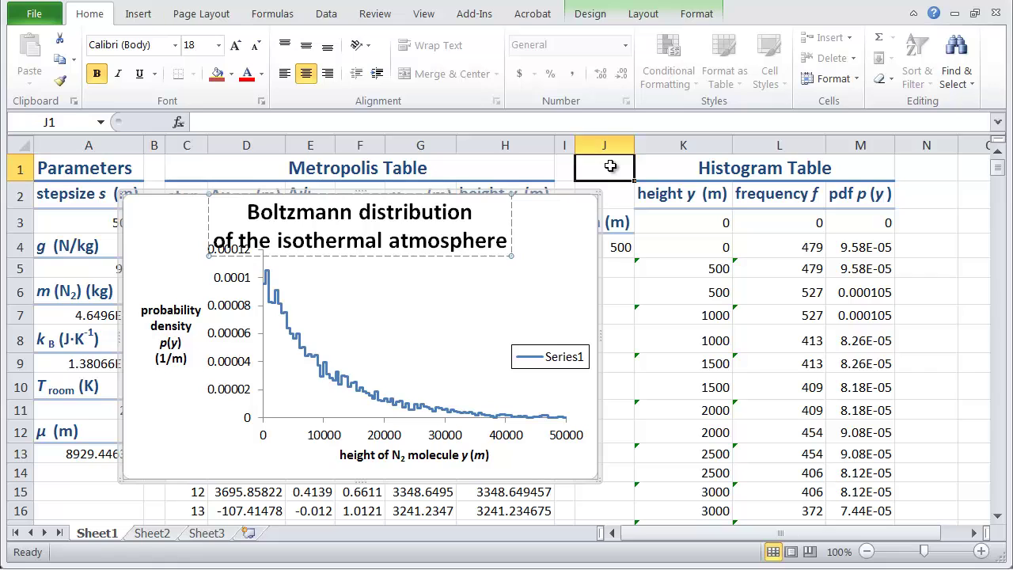
Step: Rename Series1 to 'Metropolis algorithm' and drag its legend inside the plot area
click(364, 330)
right_click(366, 330)
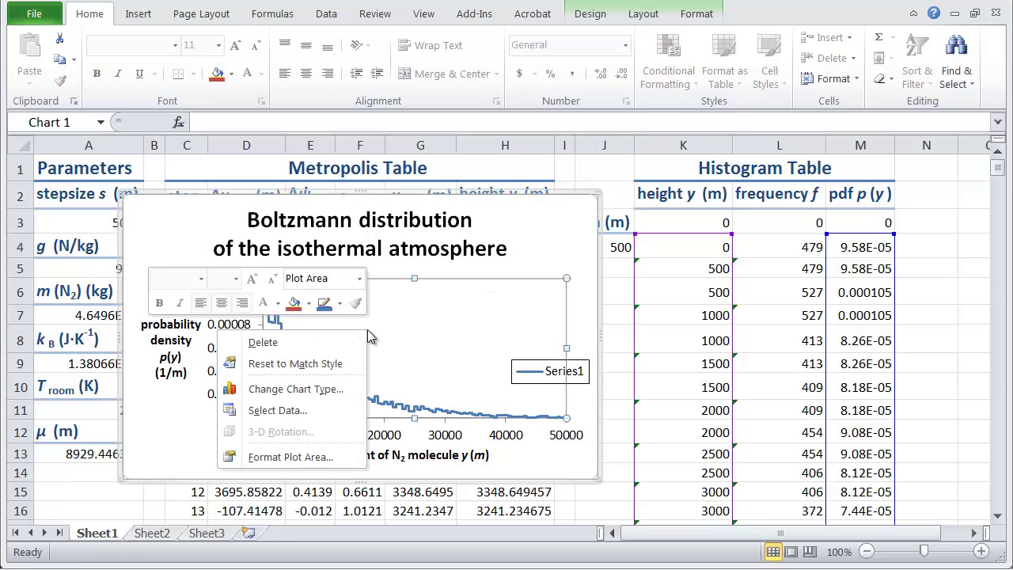
click(308, 410)
click(473, 327)
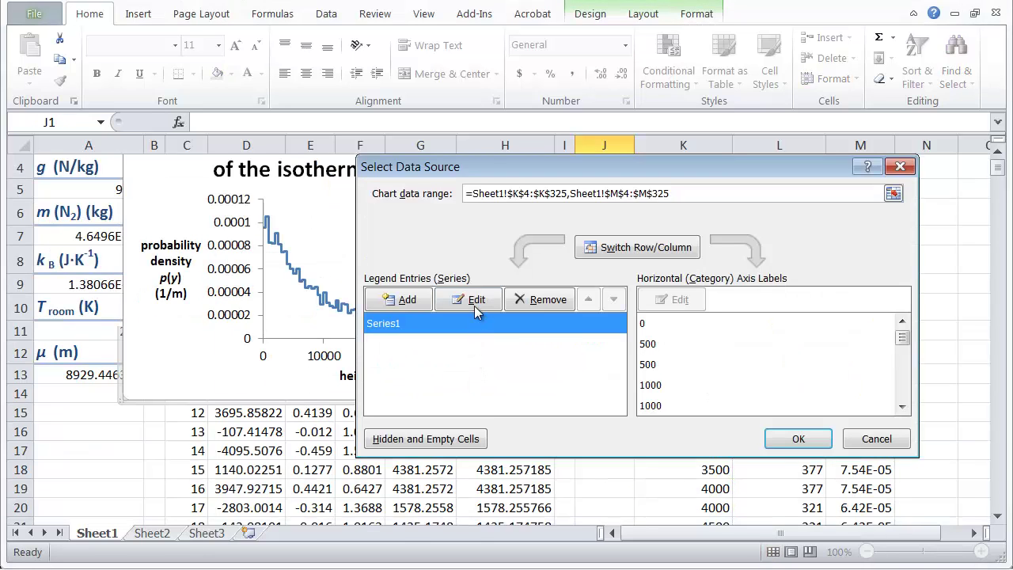
click(474, 301)
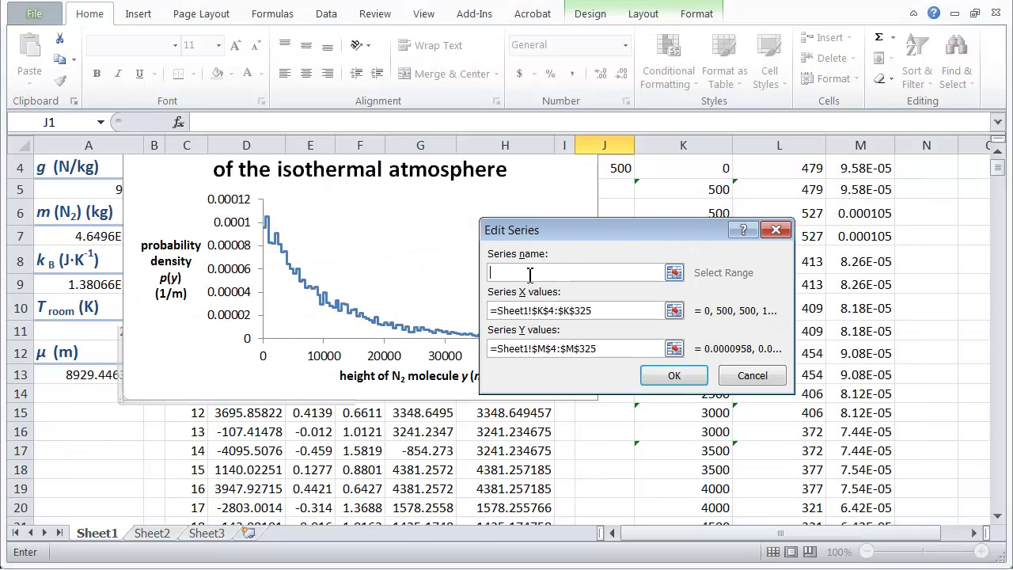
drag(526, 299, 452, 261)
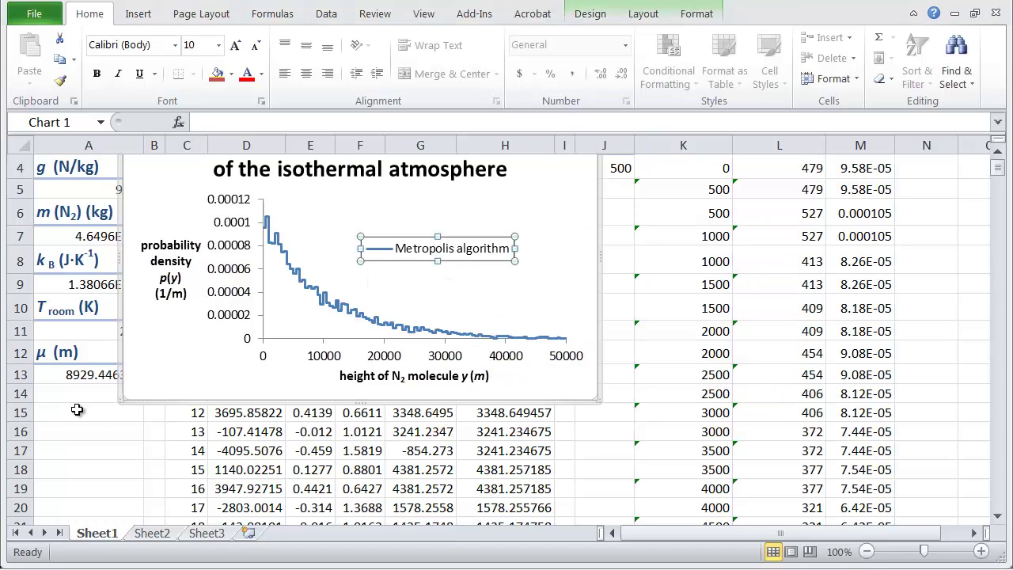
scroll(83, 408, up, 1)
Step: Recalculate the simulation three times with F9 for fresh random heights and frequencies
click(598, 168)
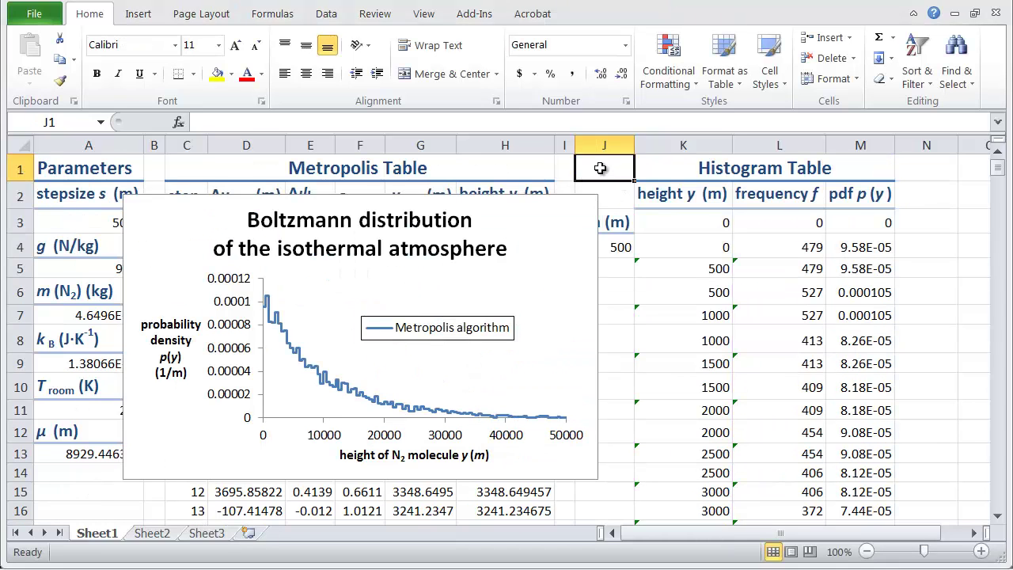
key(F9)
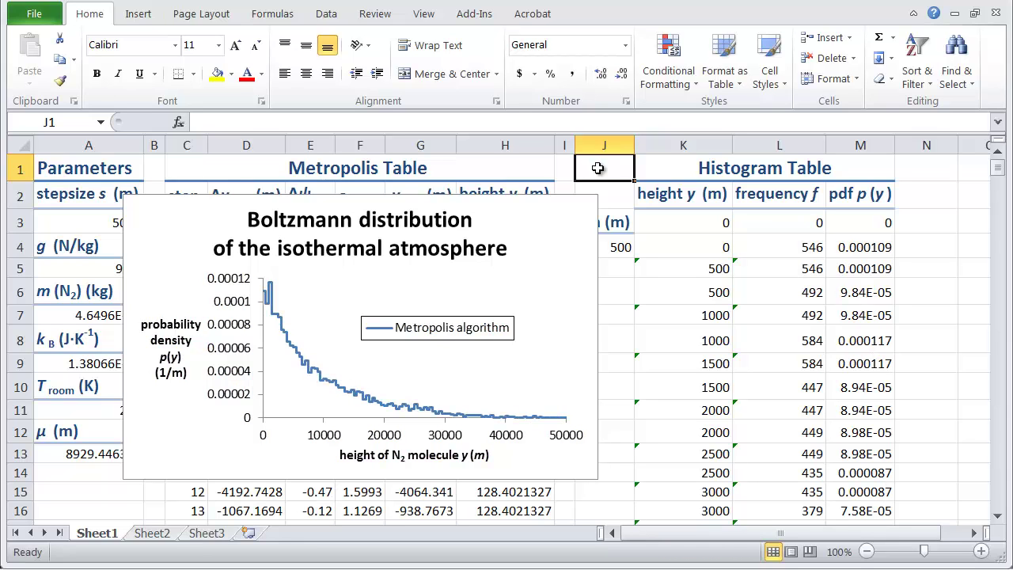
key(F9)
key(F9)
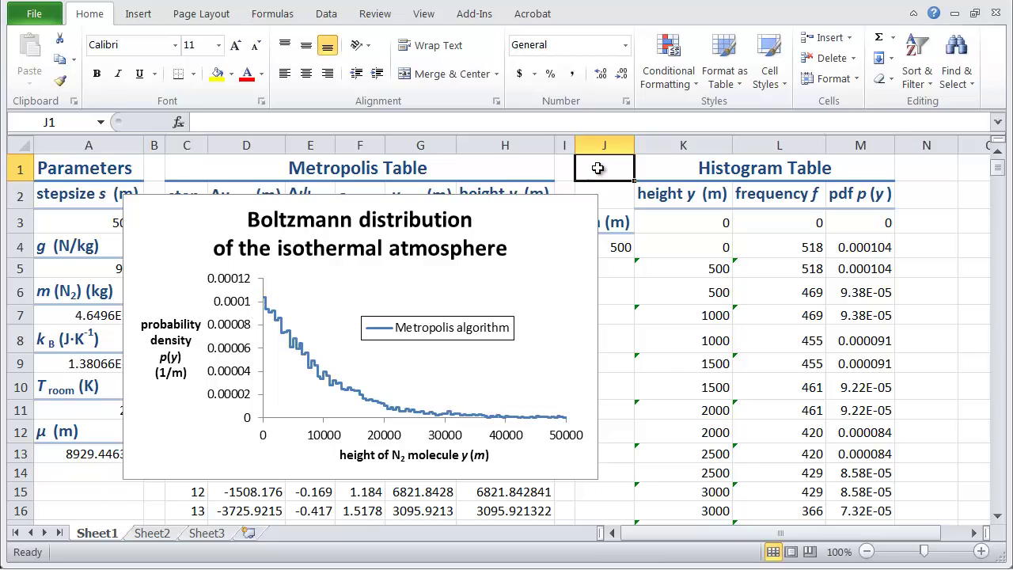
key(F9)
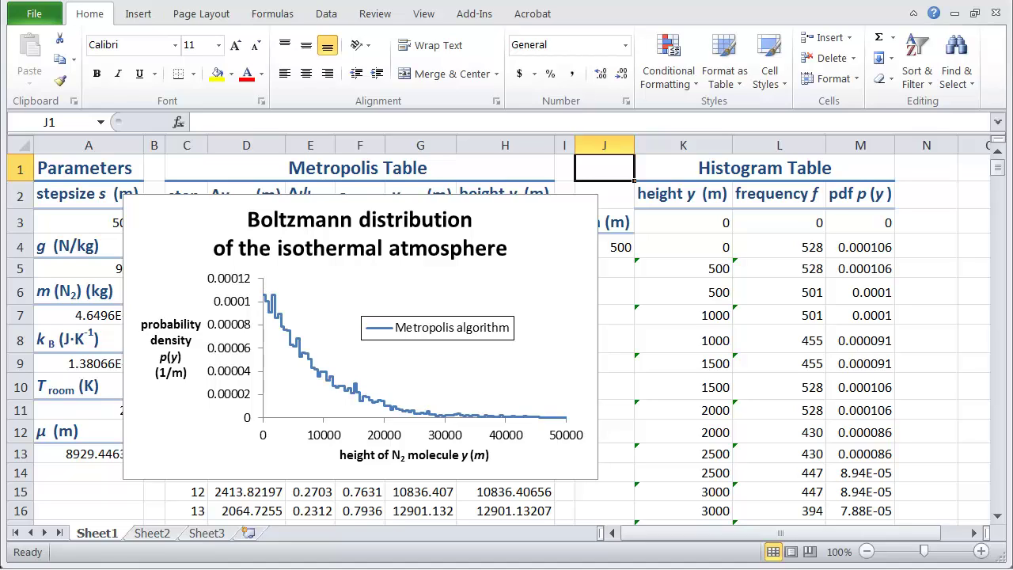
Step: Recalculate four times to compare the Metropolis algorithm curve with the dotted Boltzmann dist. series
drag(905, 536, 928, 536)
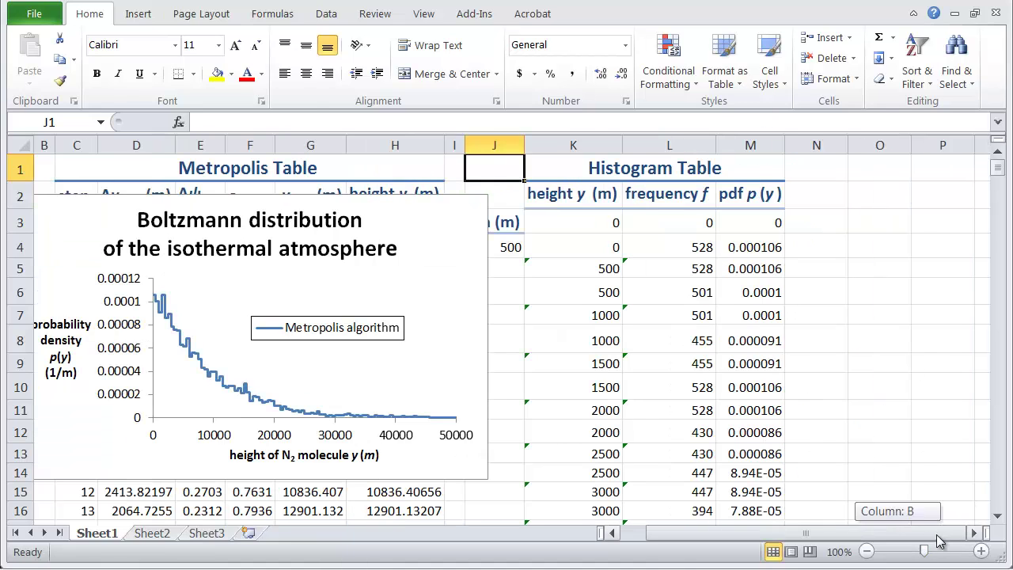
click(858, 168)
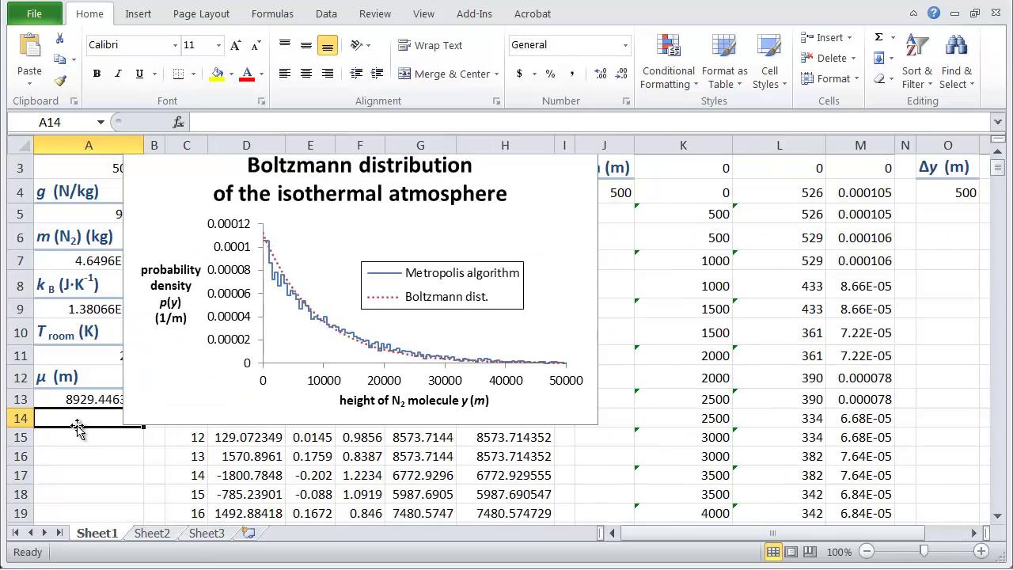
key(F9)
key(F9)
key(F9)
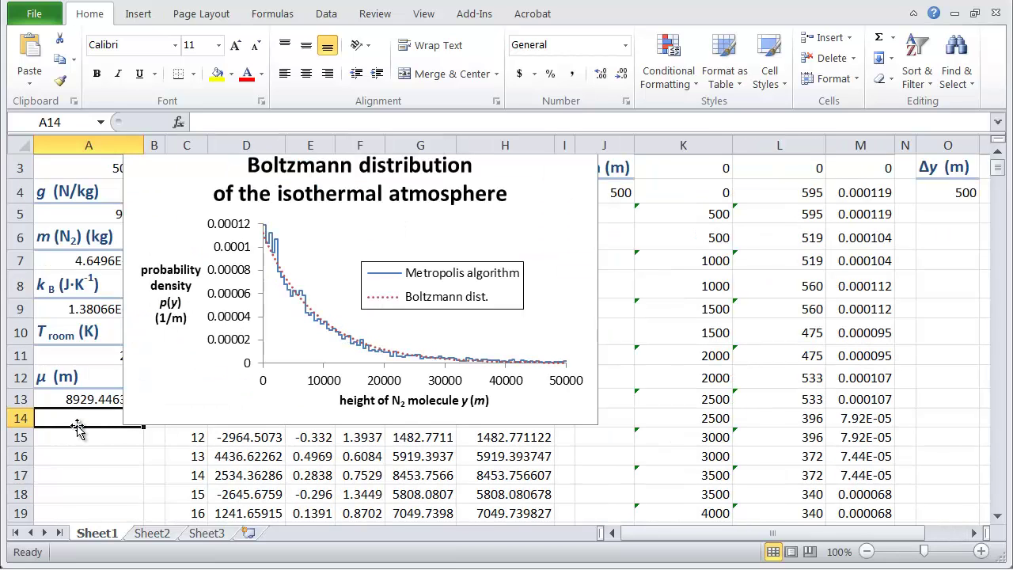
key(F9)
key(F9)
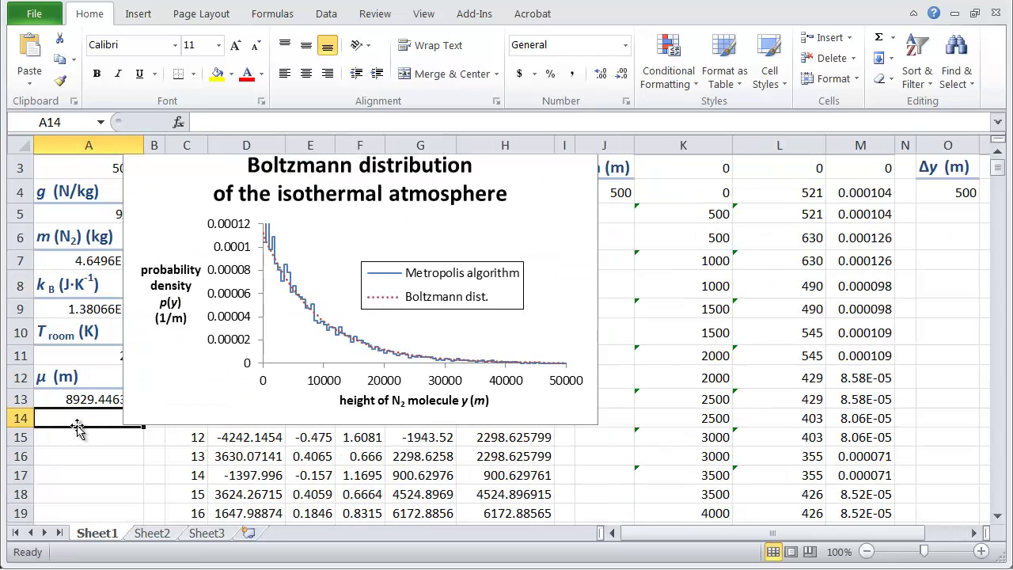
key(F9)
key(F9)
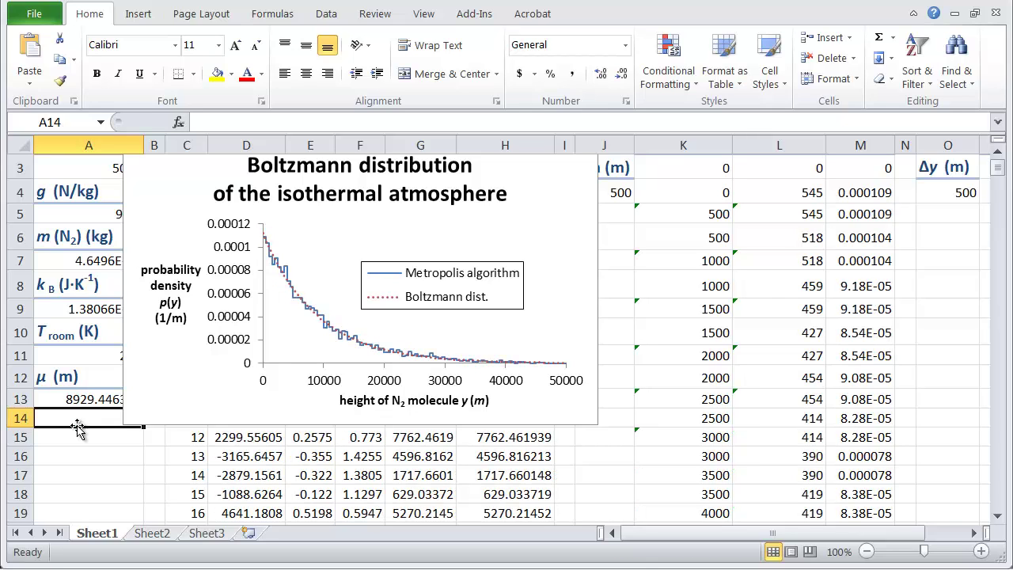
key(F9)
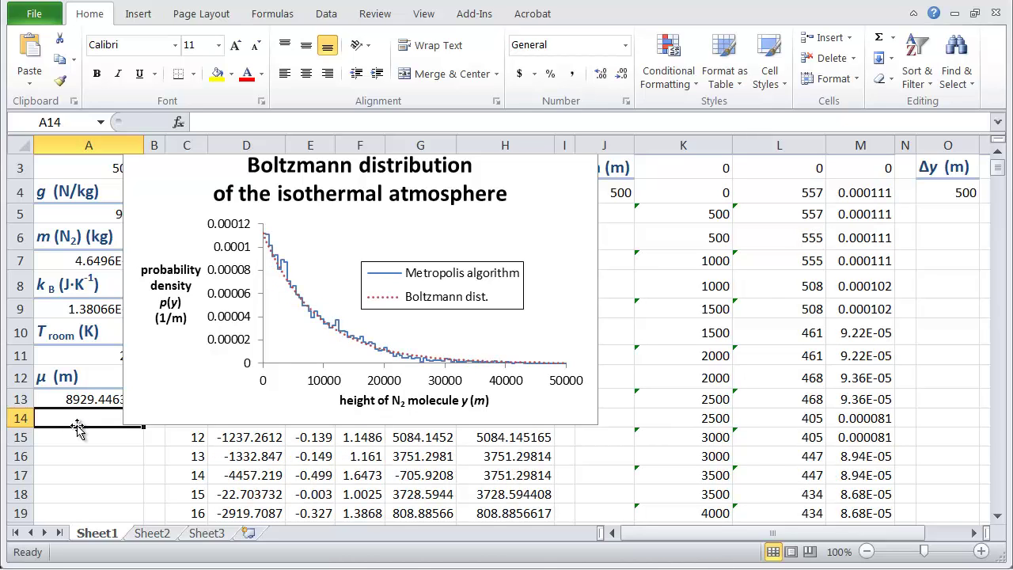